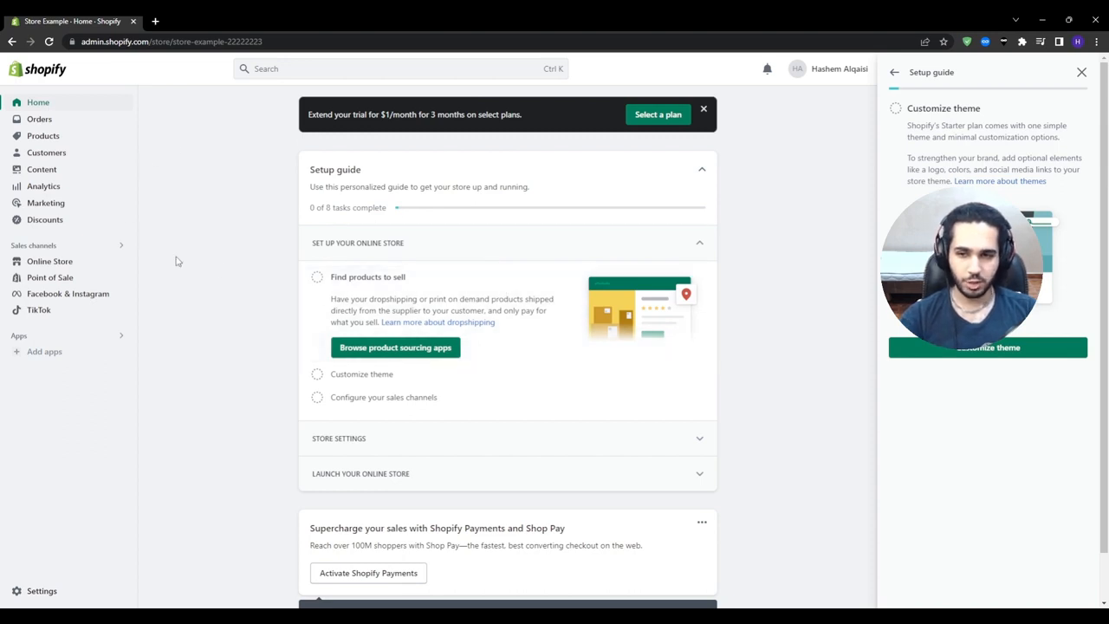
# Open the online store's current Dawn theme for customization.
pyautogui.click(50, 263)
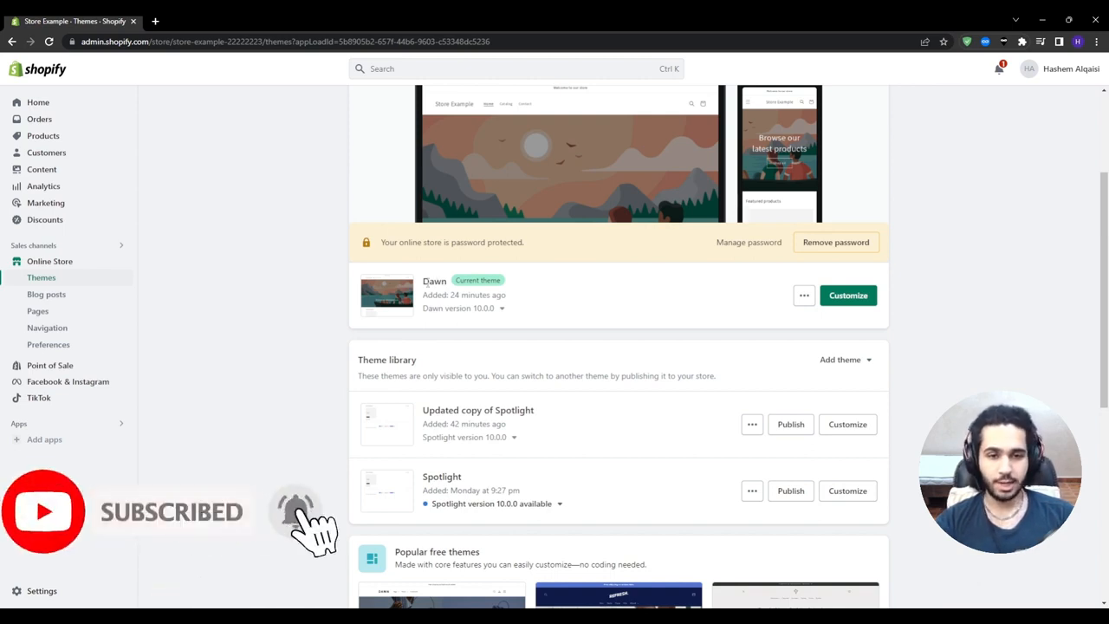
pyautogui.scroll(2, 582, 148)
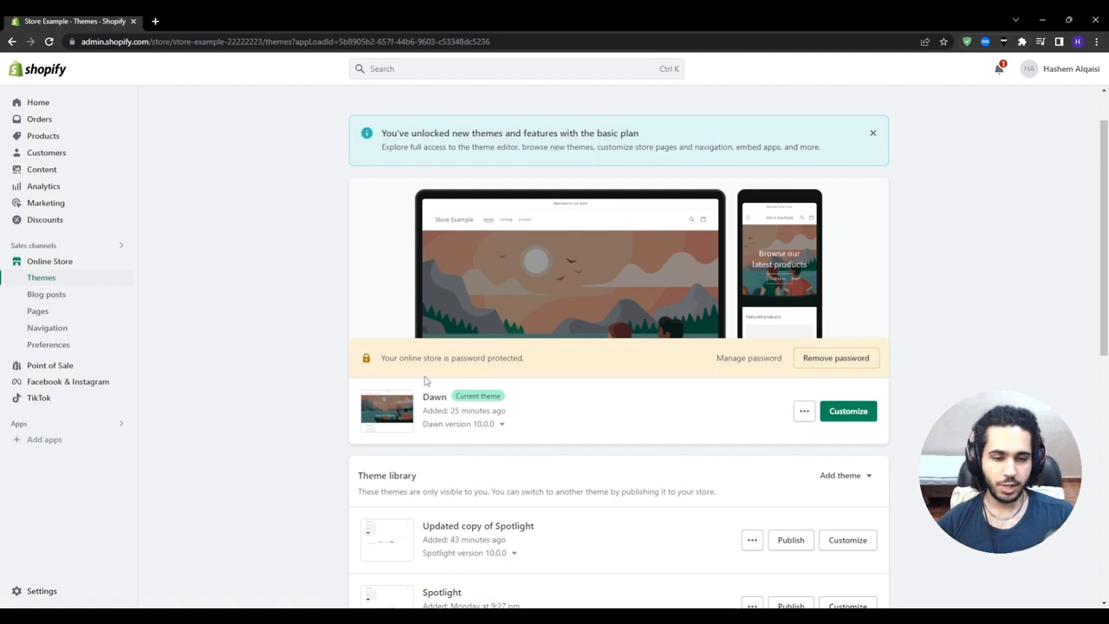
pyautogui.click(847, 412)
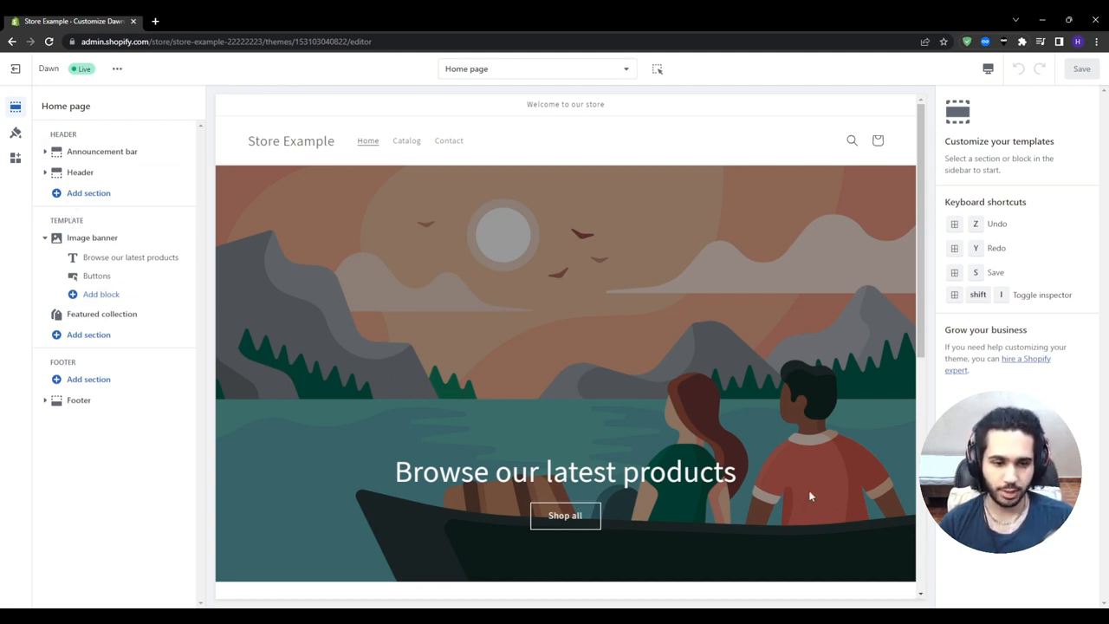
# Look at the announcement bar in the store preview and cycle back through its announcements.
pyautogui.click(50, 152)
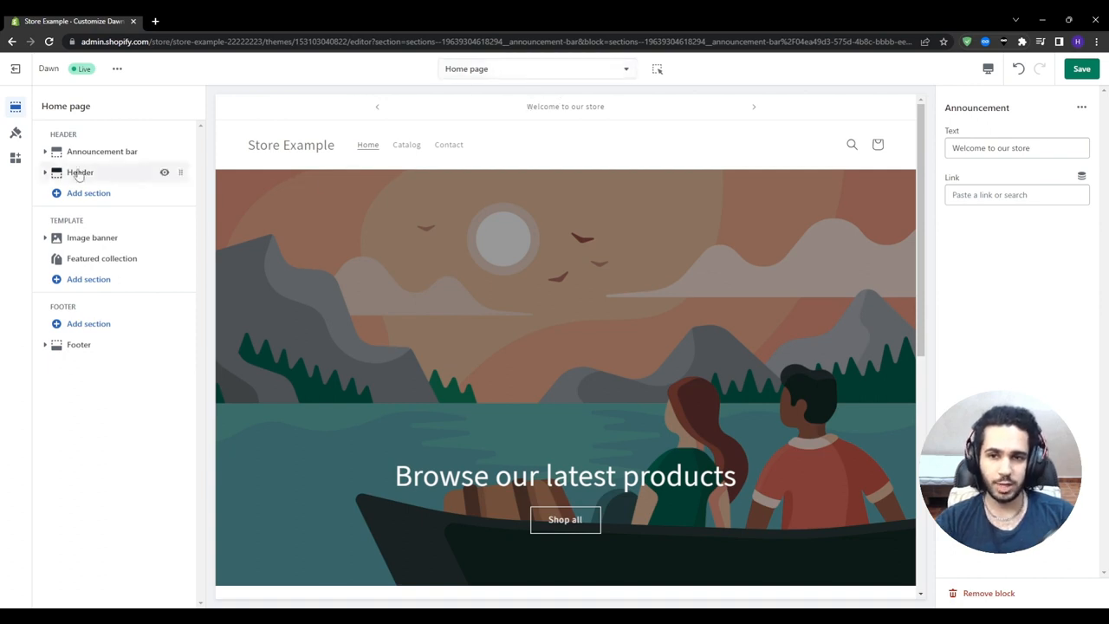
pyautogui.moveTo(526, 108); pyautogui.dragTo(604, 108)
pyautogui.click(377, 113)
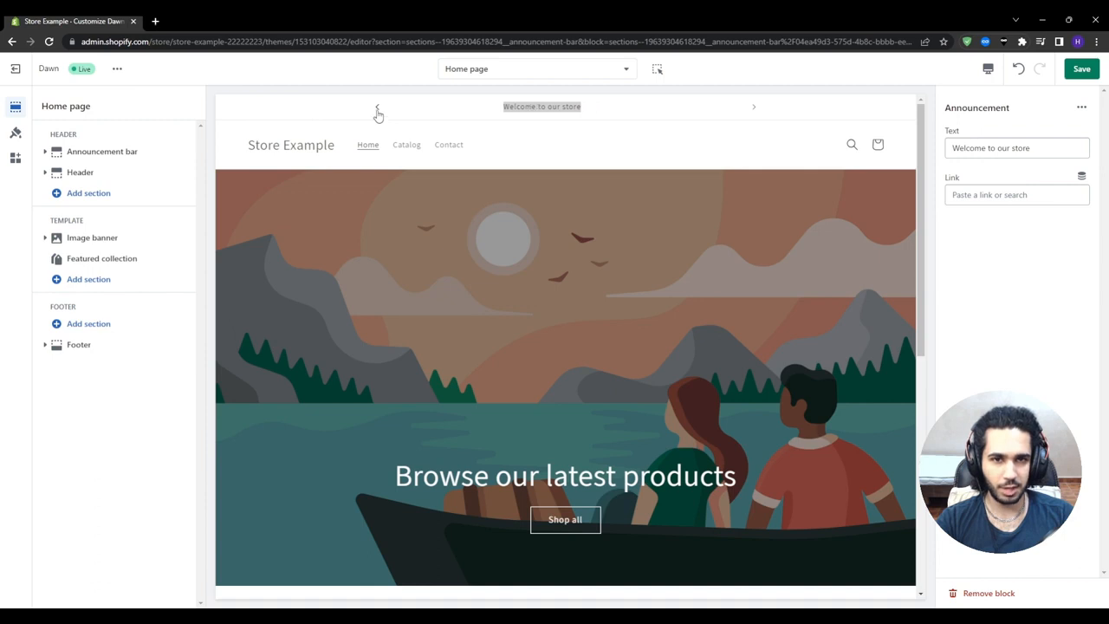
pyautogui.click(377, 111)
pyautogui.click(377, 111)
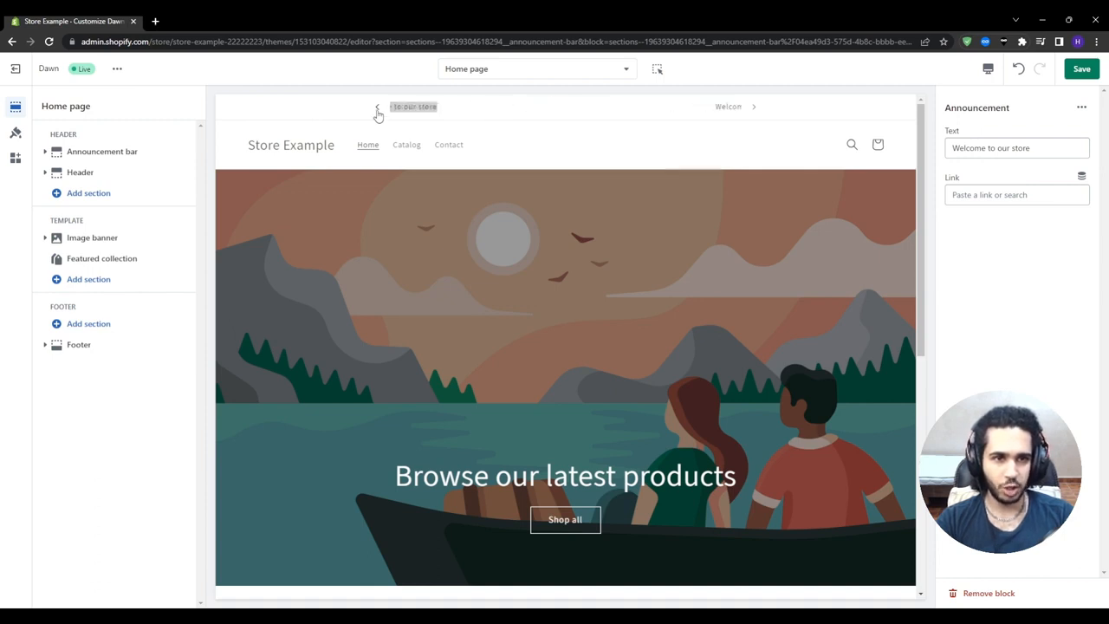
pyautogui.click(377, 111)
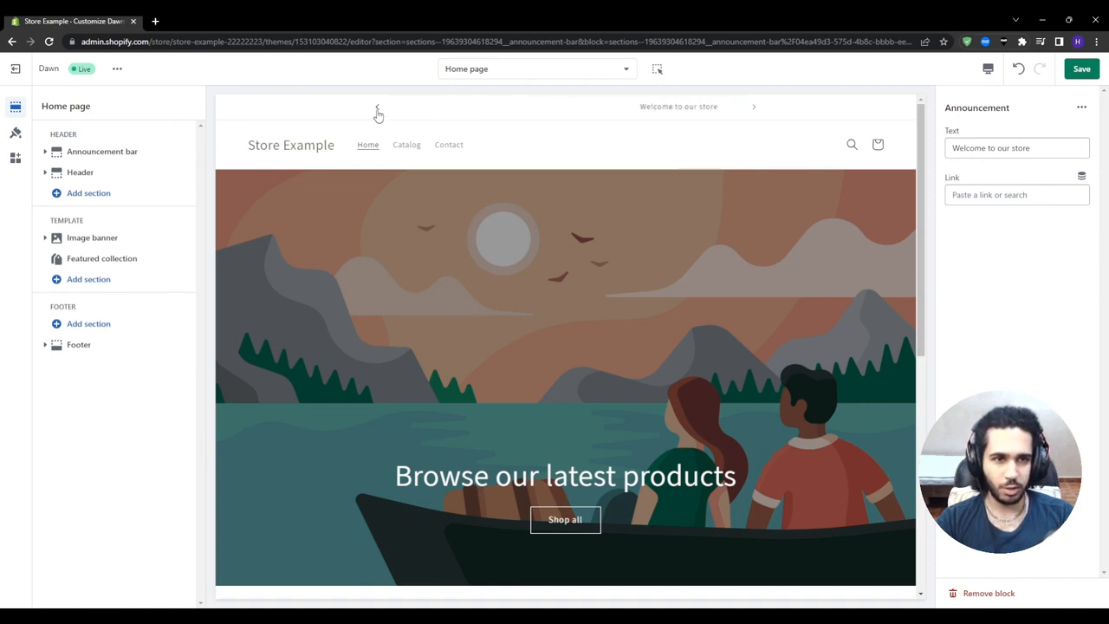
# Make the hidden second announcement in the announcement bar visible and add another announcement.
pyautogui.click(45, 153)
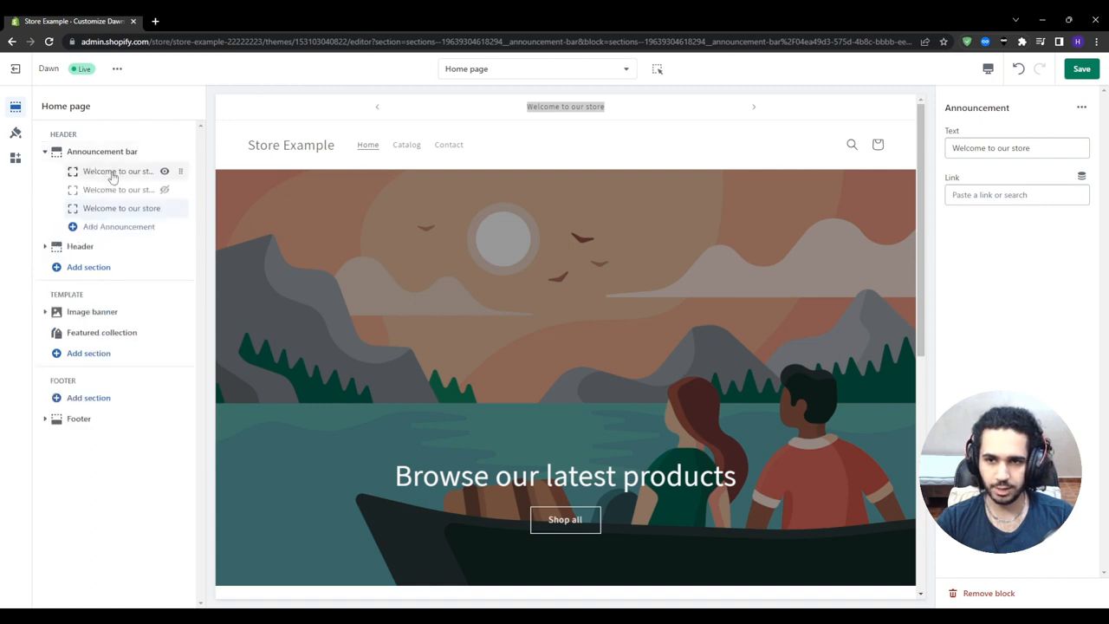
pyautogui.click(164, 190)
pyautogui.click(164, 191)
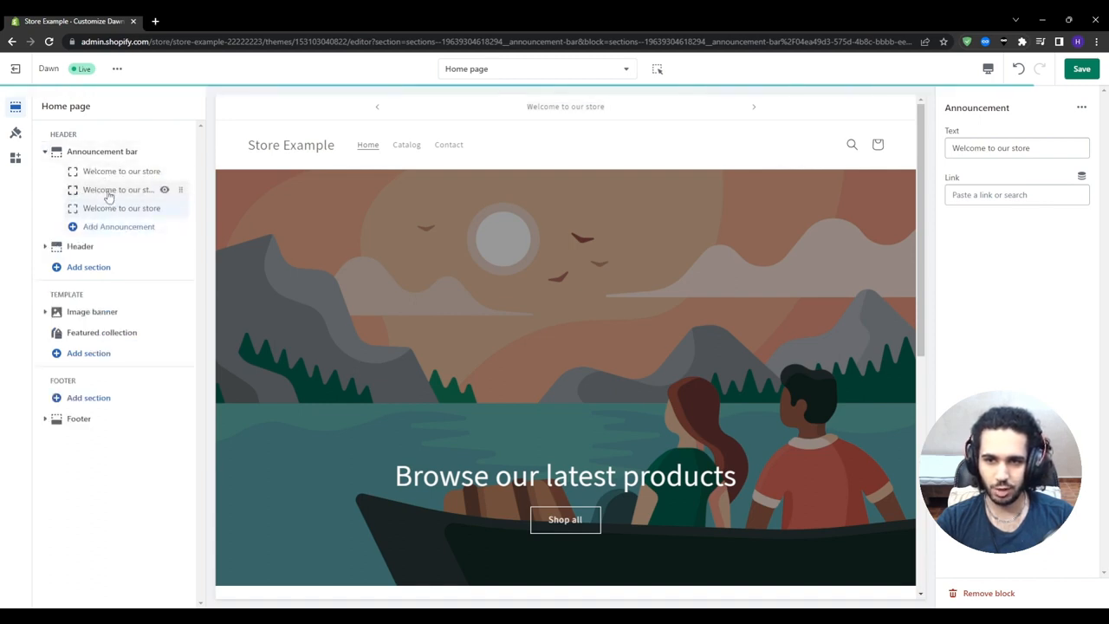
pyautogui.click(106, 196)
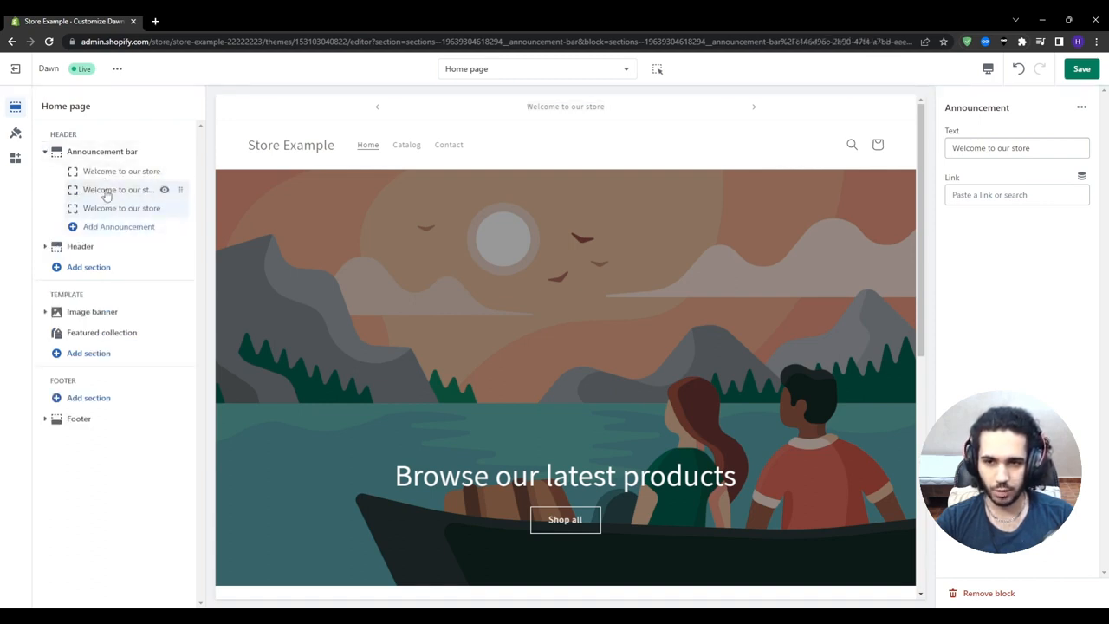
pyautogui.click(72, 227)
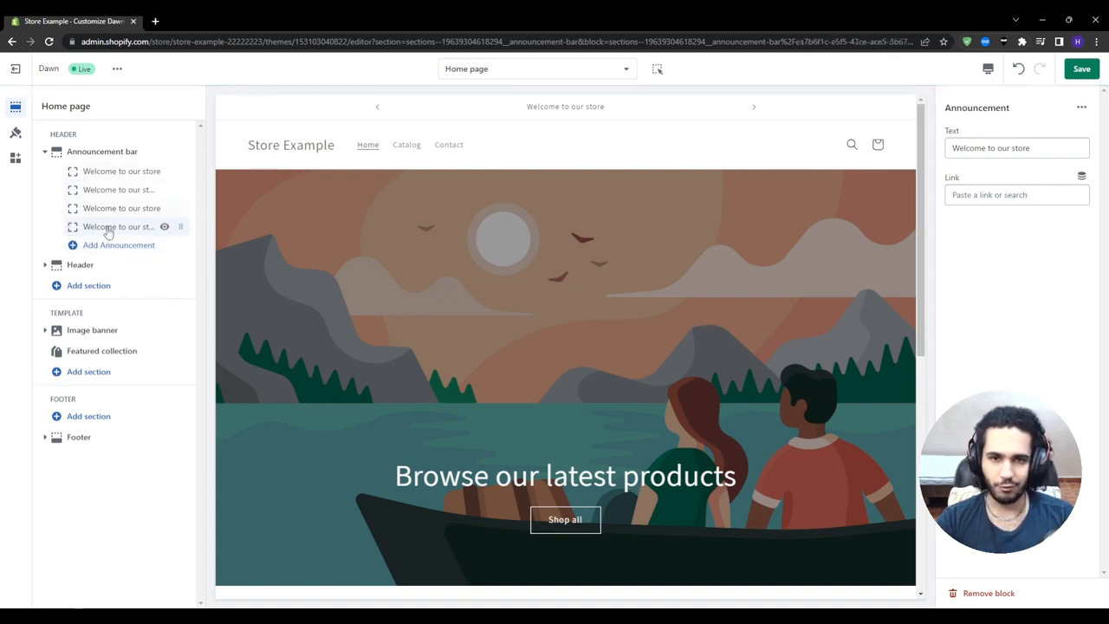
pyautogui.click(750, 114)
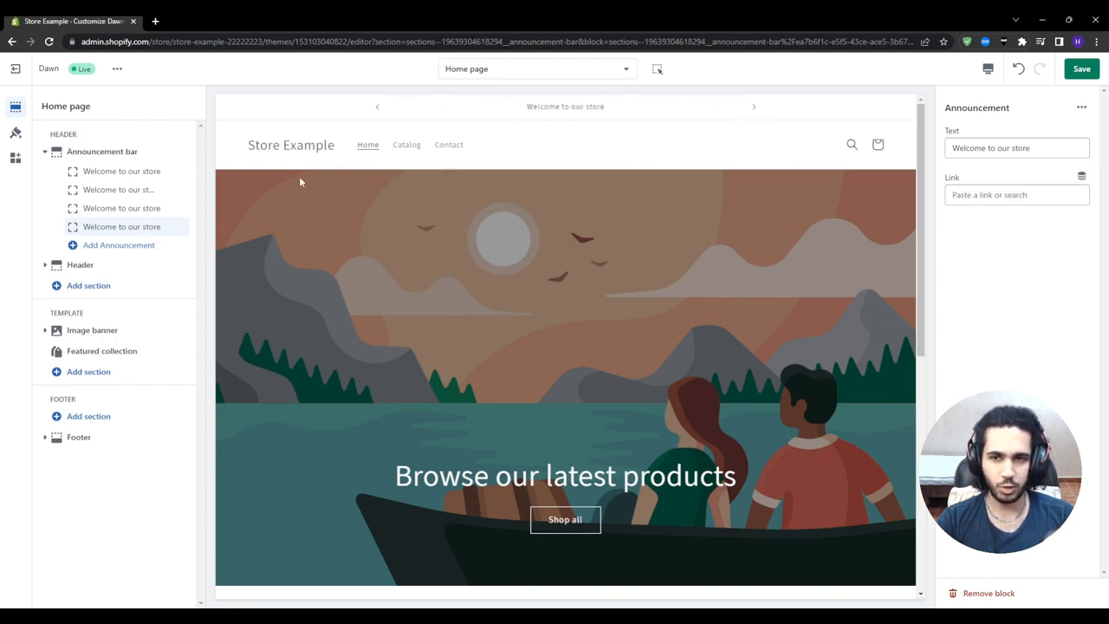
# Set the second announcement's text to "High quality hoodies".
pyautogui.click(106, 195)
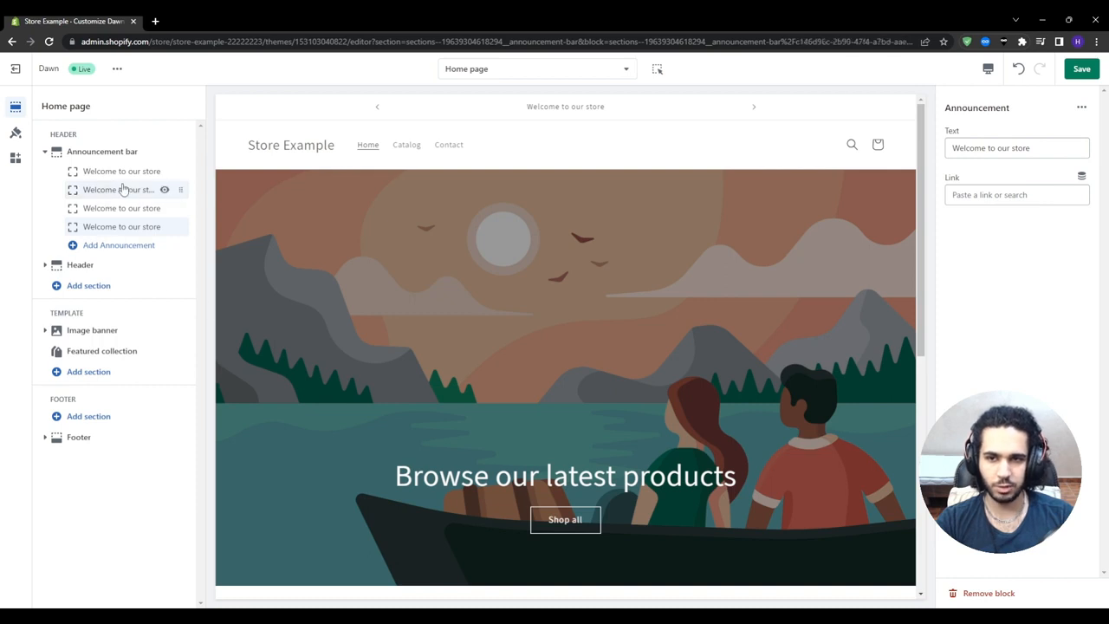
pyautogui.tripleClick(1029, 148)
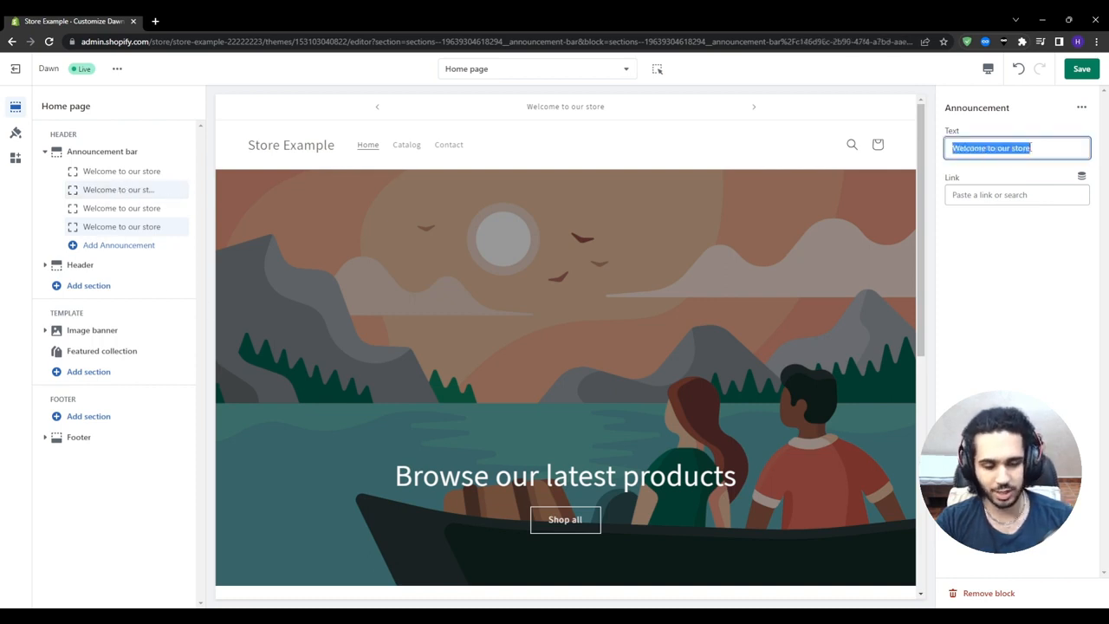
pyautogui.press('BackSpace')
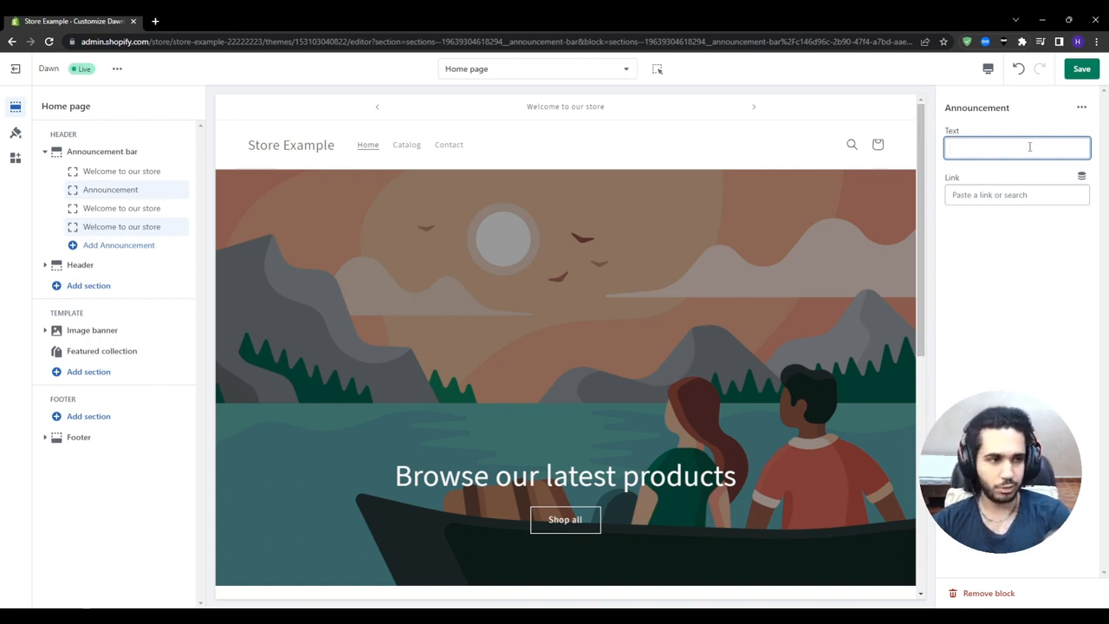
pyautogui.write('High qual')
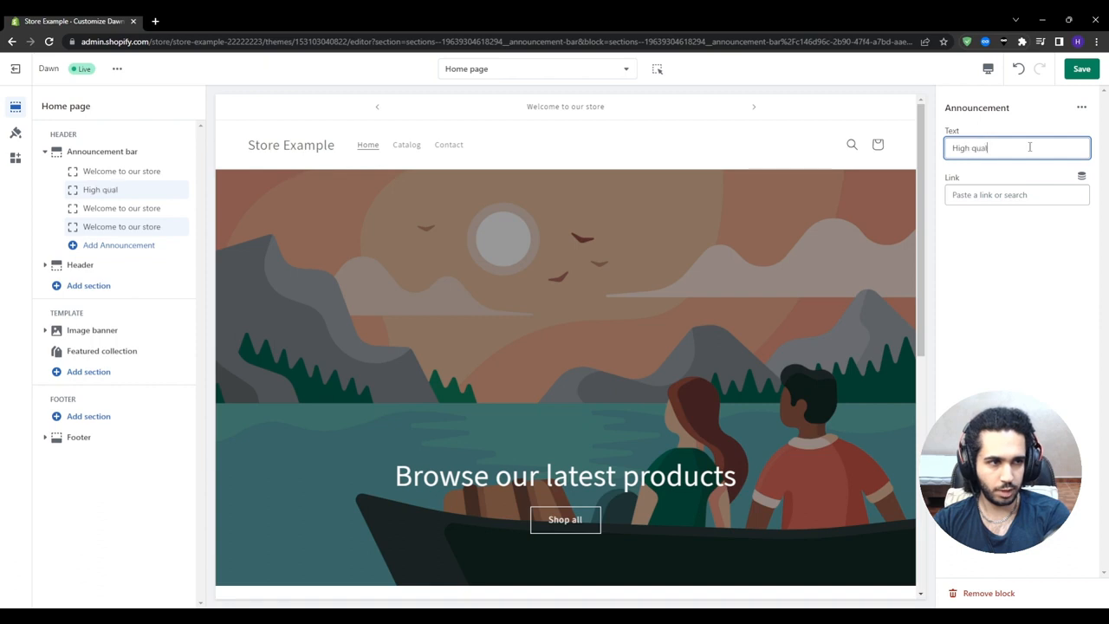
pyautogui.write('ity hoodies')
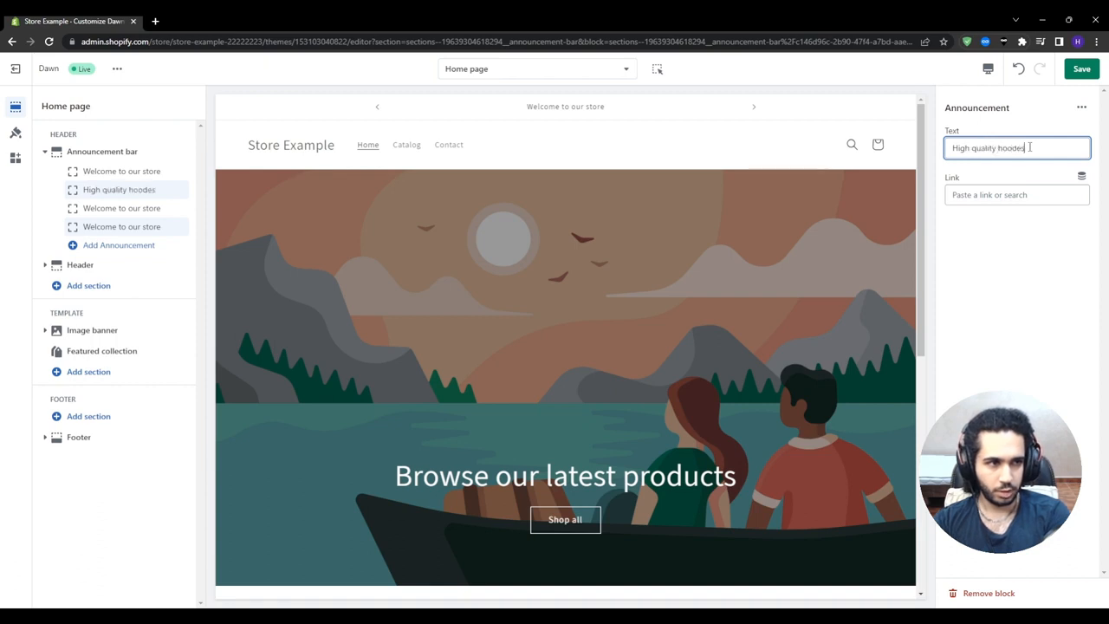
pyautogui.press('BackSpace')
pyautogui.press('BackSpace')
pyautogui.press('BackSpace')
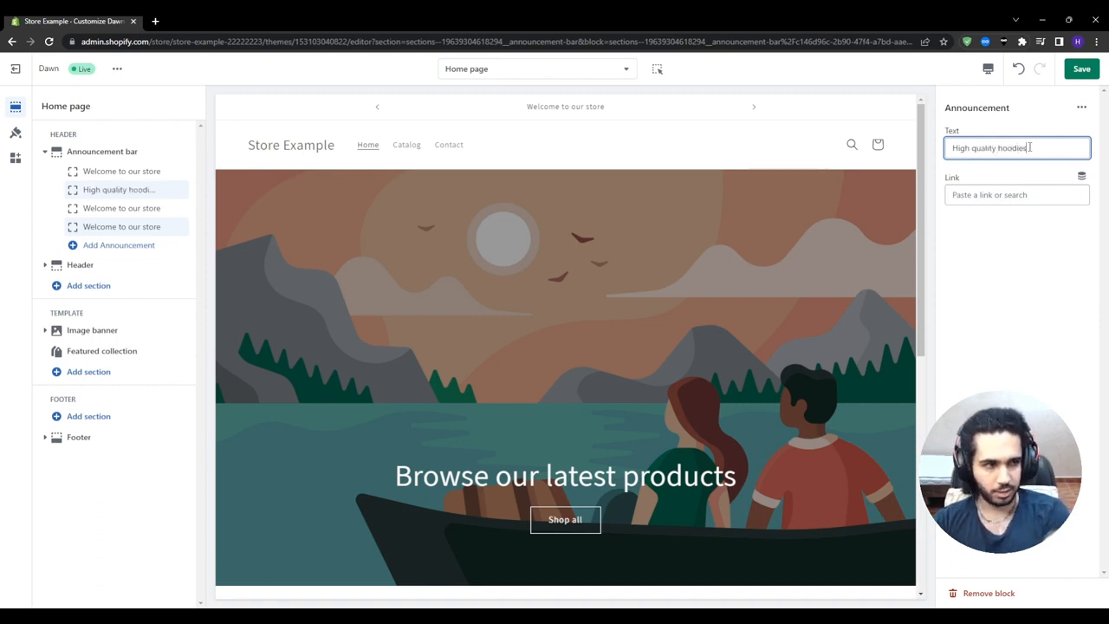
# Look over the second announcement's link options and advance the preview to that announcement.
pyautogui.click(1009, 197)
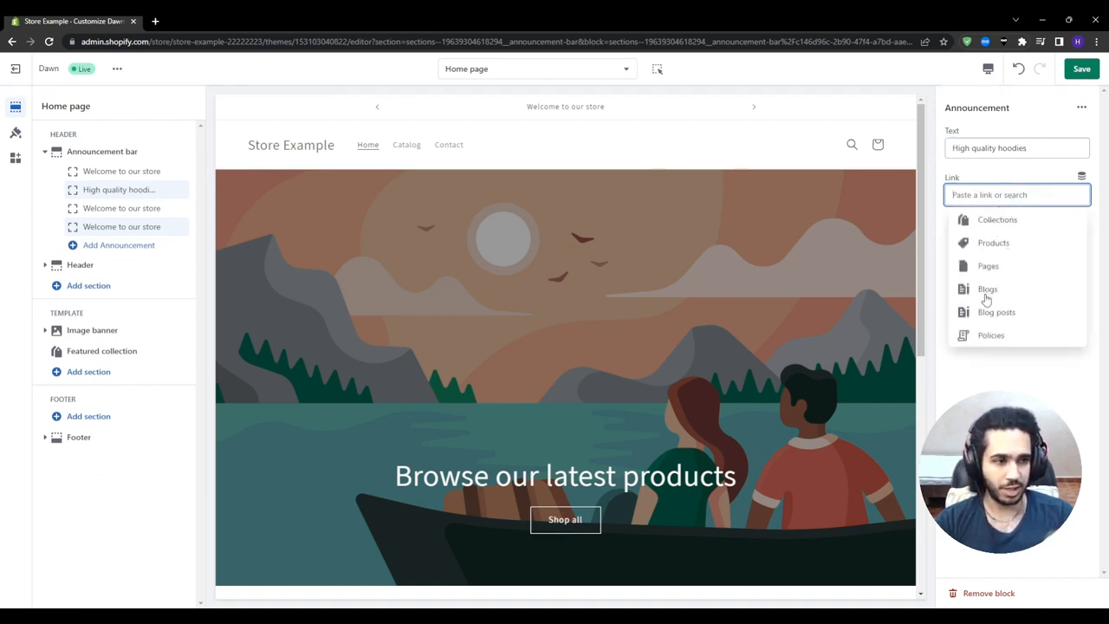
pyautogui.click(743, 155)
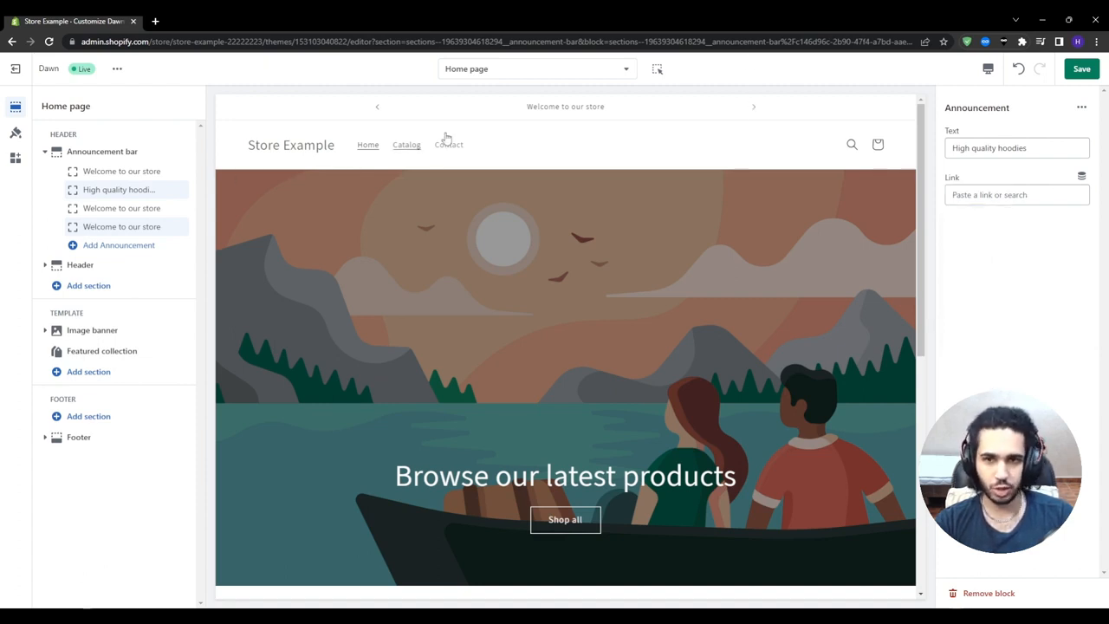
pyautogui.click(752, 111)
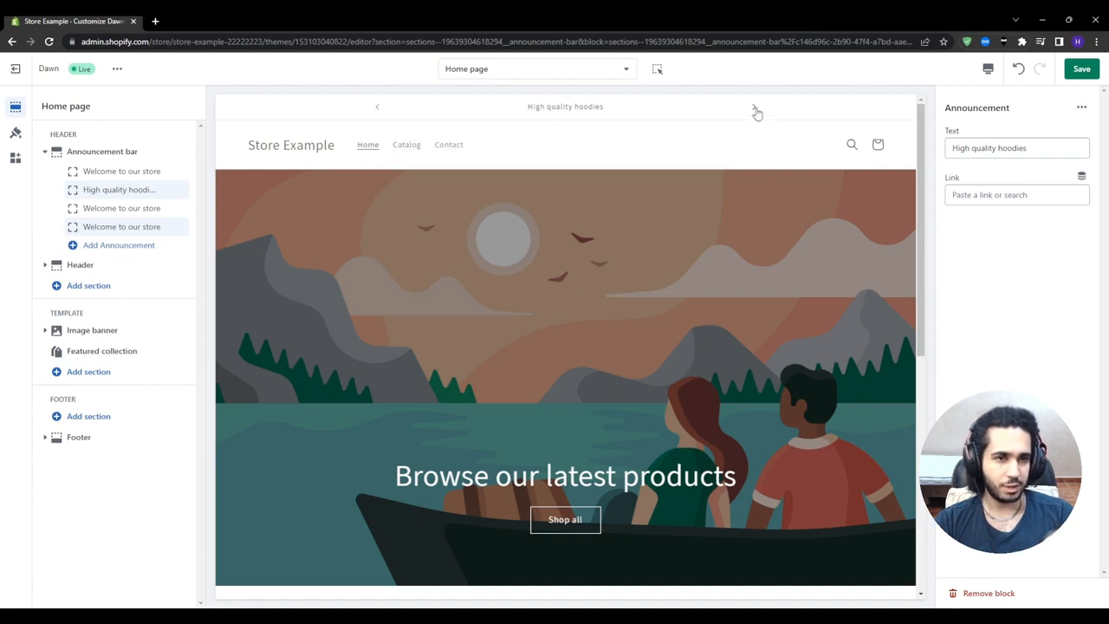
pyautogui.moveTo(518, 111); pyautogui.dragTo(612, 114)
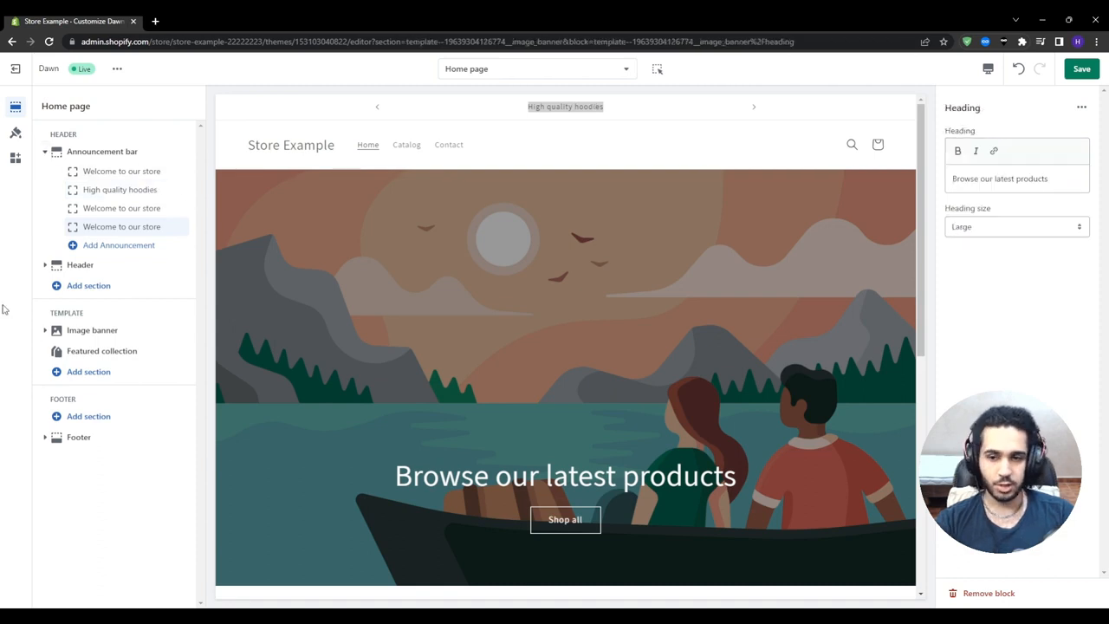
# Change the image banner's heading to "For our latest products continue viewing here".
pyautogui.click(46, 332)
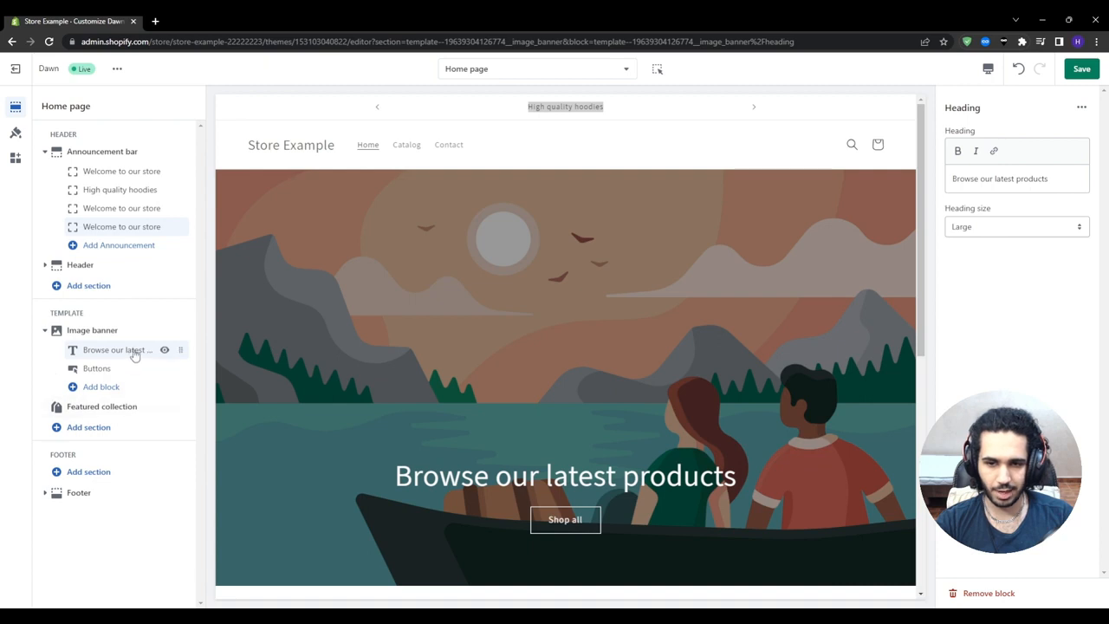
pyautogui.tripleClick(991, 177)
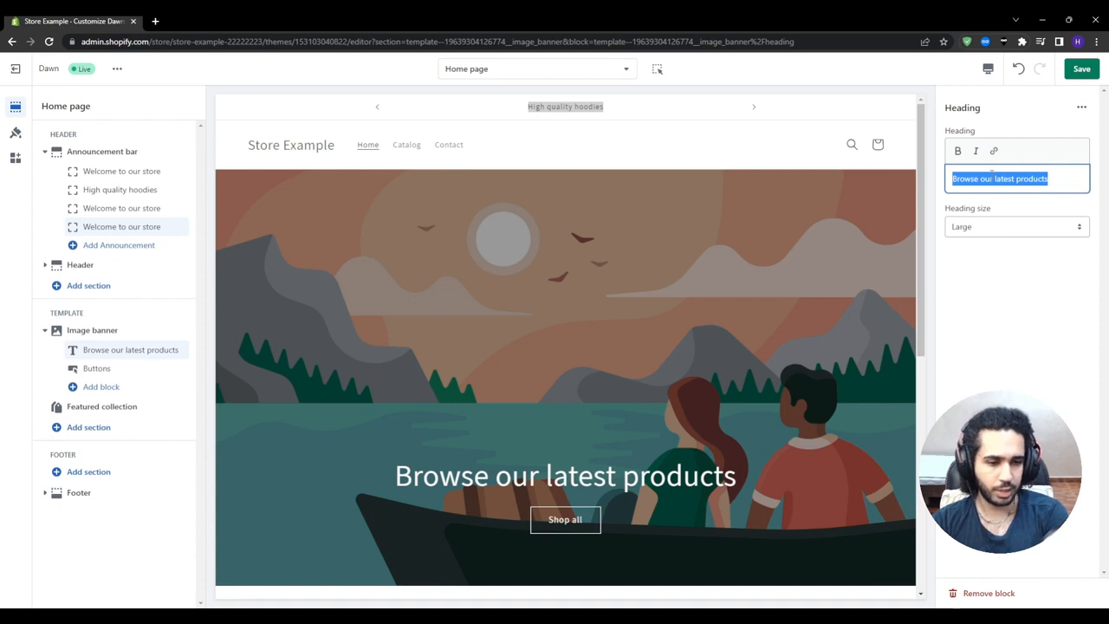
pyautogui.write('For ou')
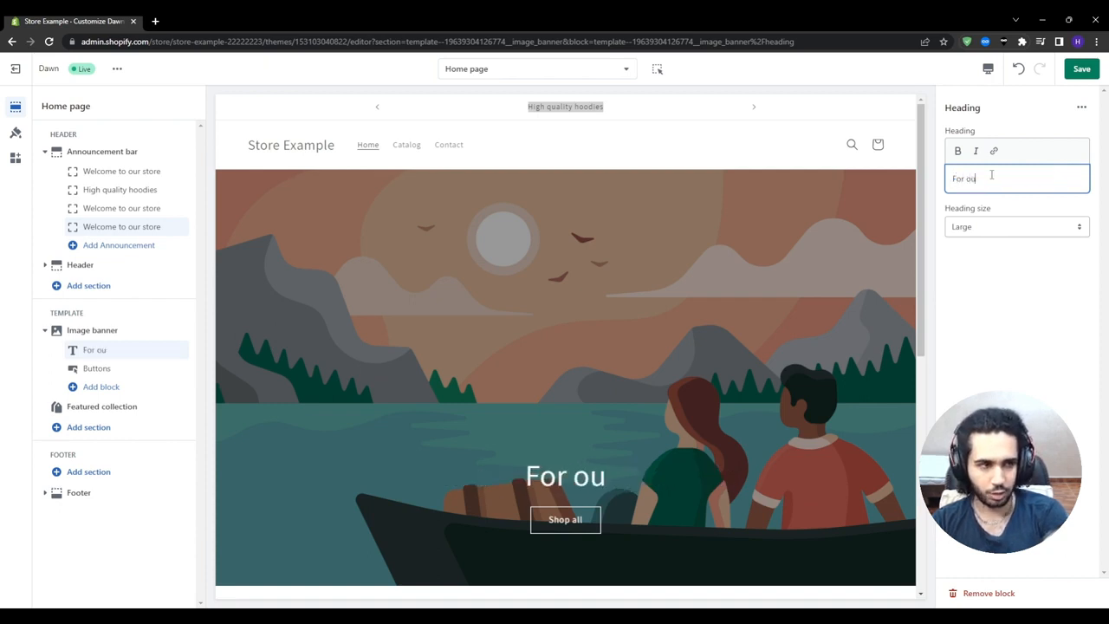
pyautogui.write('r latest p')
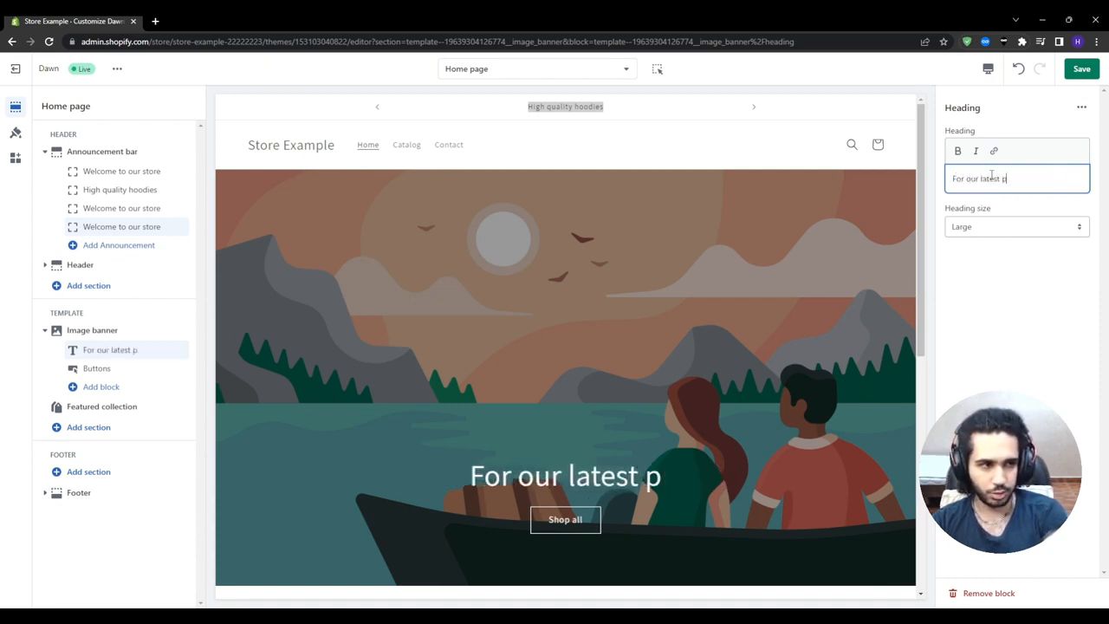
pyautogui.write('roducts contin')
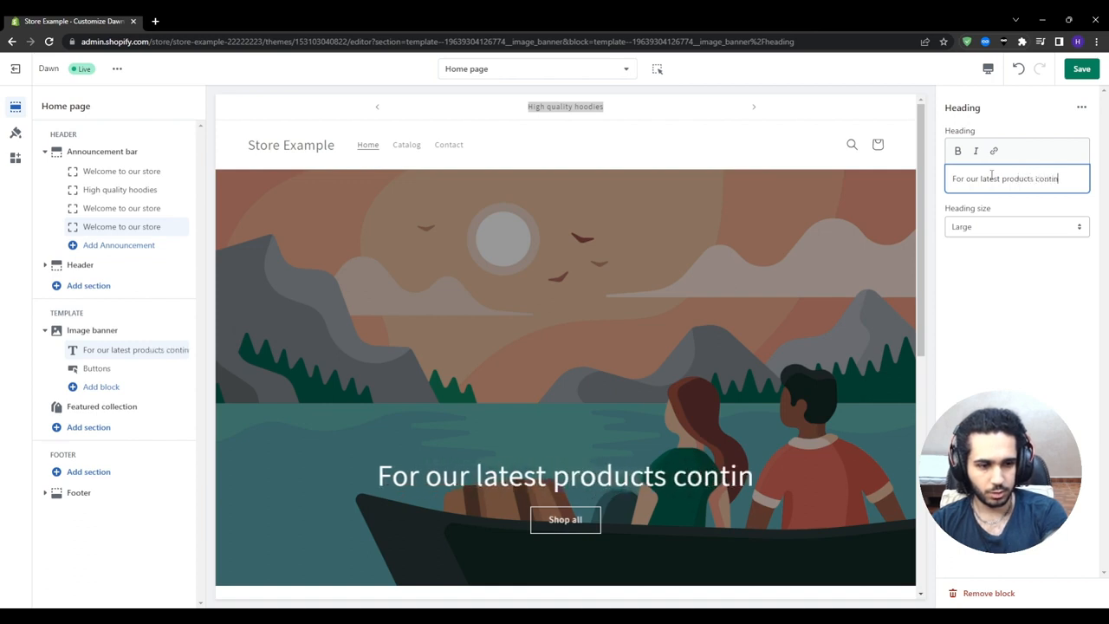
pyautogui.write('ue viewing here')
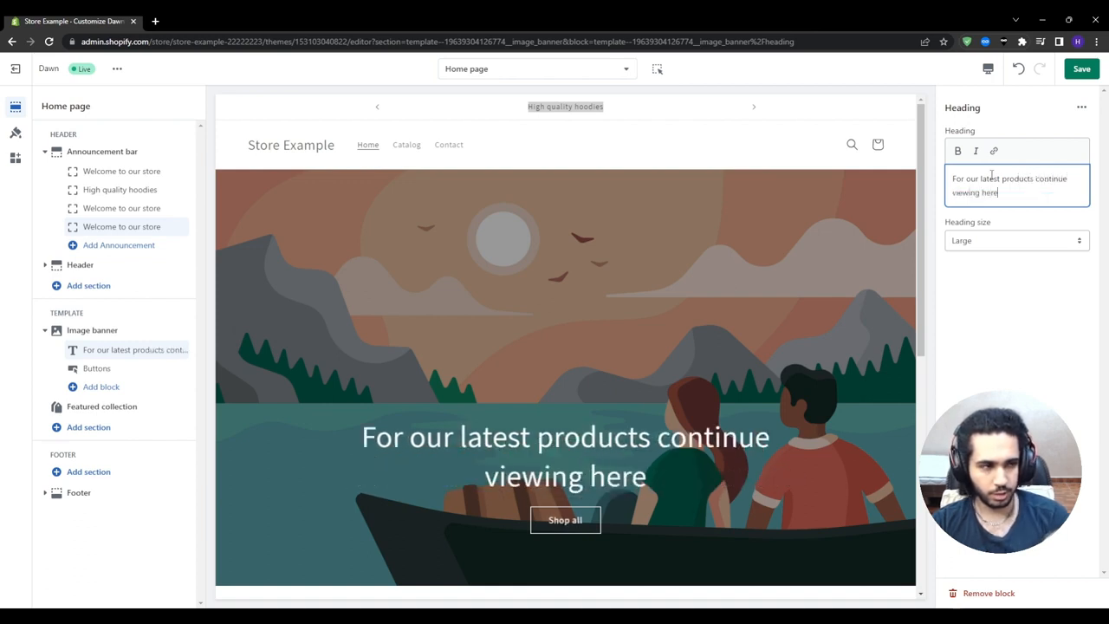
pyautogui.click(1031, 374)
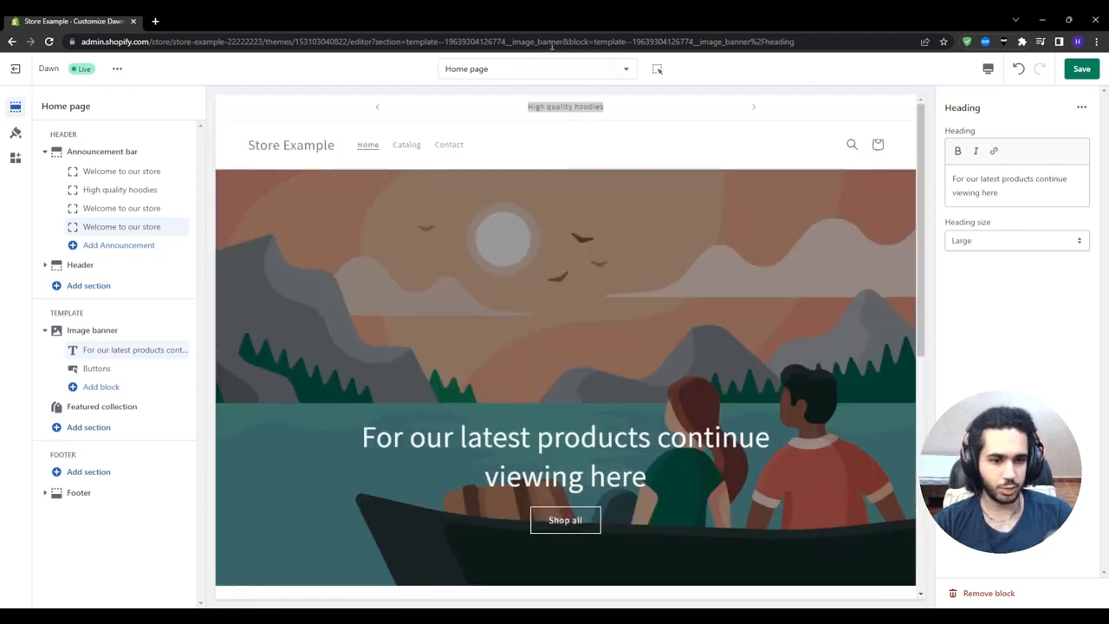
# Set the label of the image banner's first button to "View all".
pyautogui.click(87, 368)
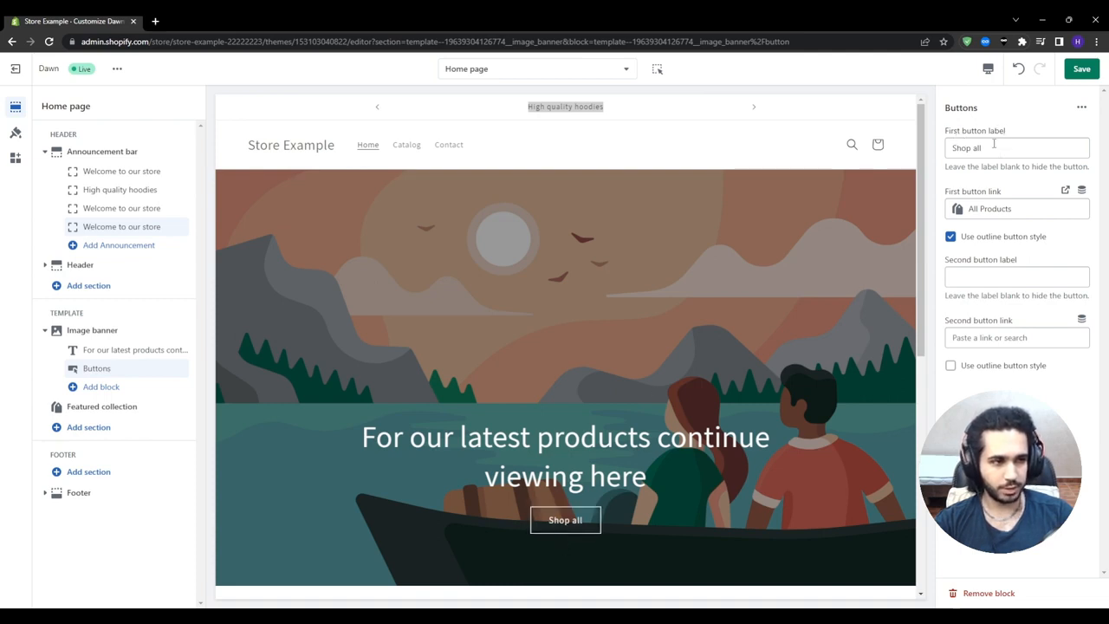
pyautogui.moveTo(993, 148); pyautogui.dragTo(838, 145)
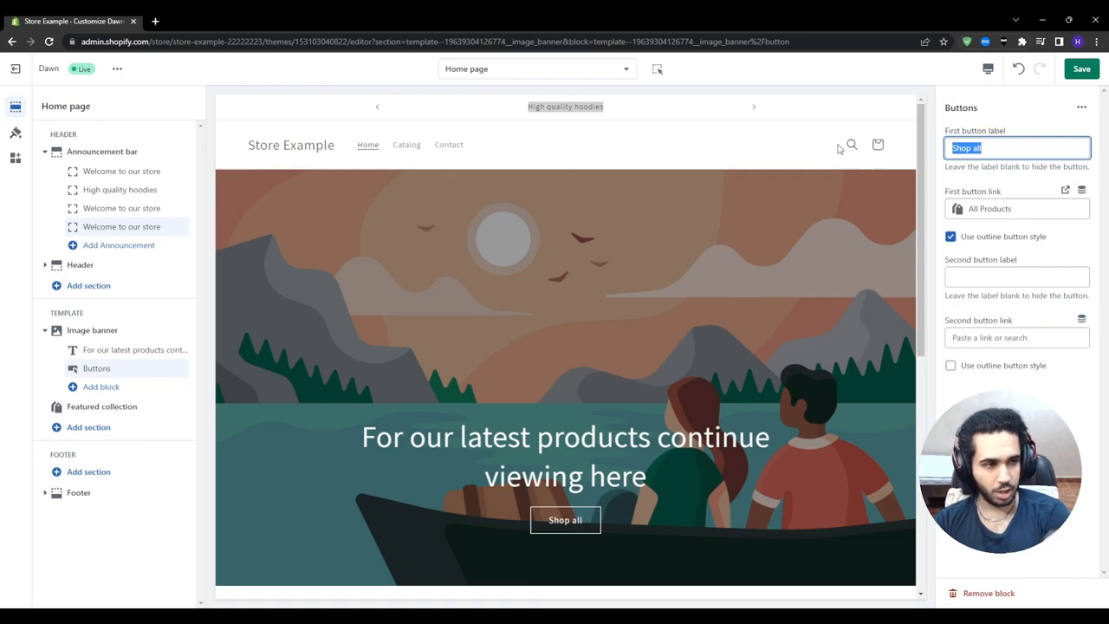
pyautogui.write('View')
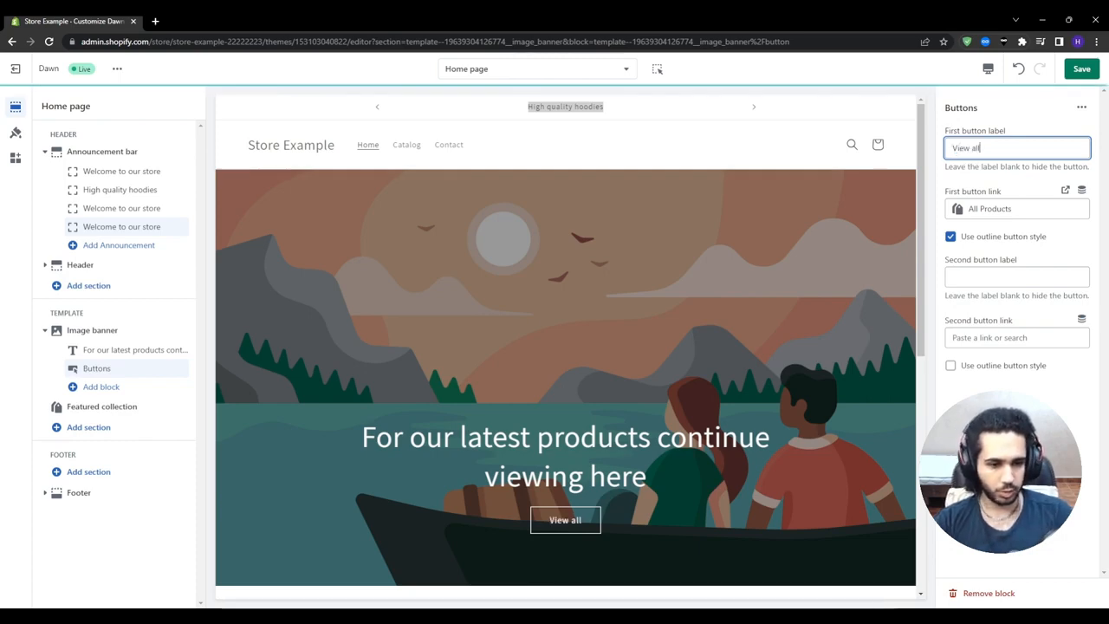
pyautogui.click(589, 536)
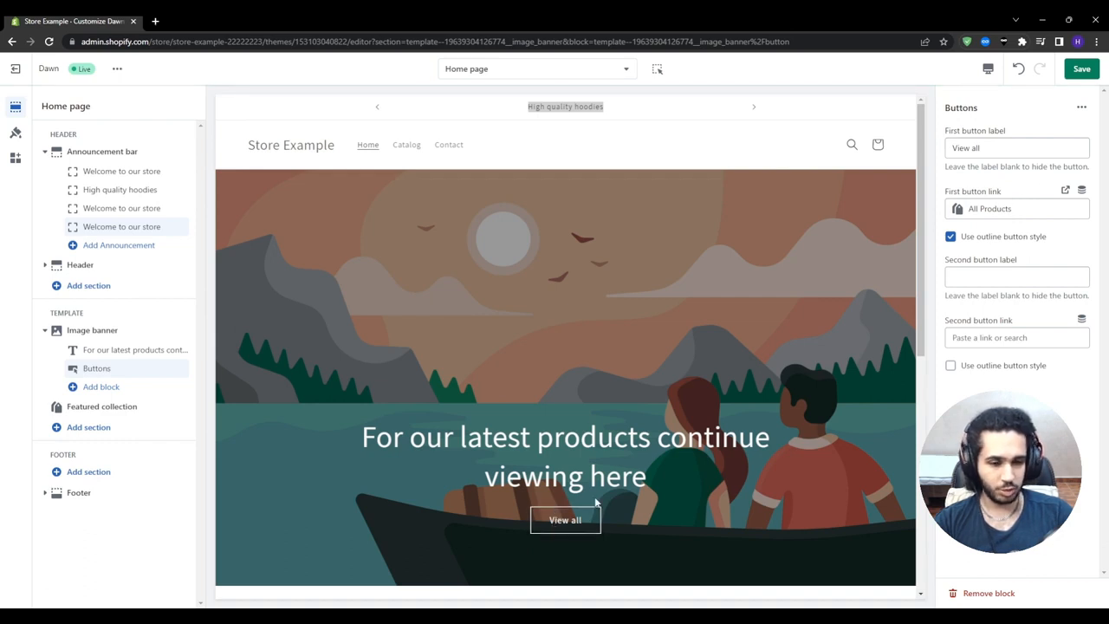
# Replace the link of the image banner's first button with All collections.
pyautogui.click(1016, 208)
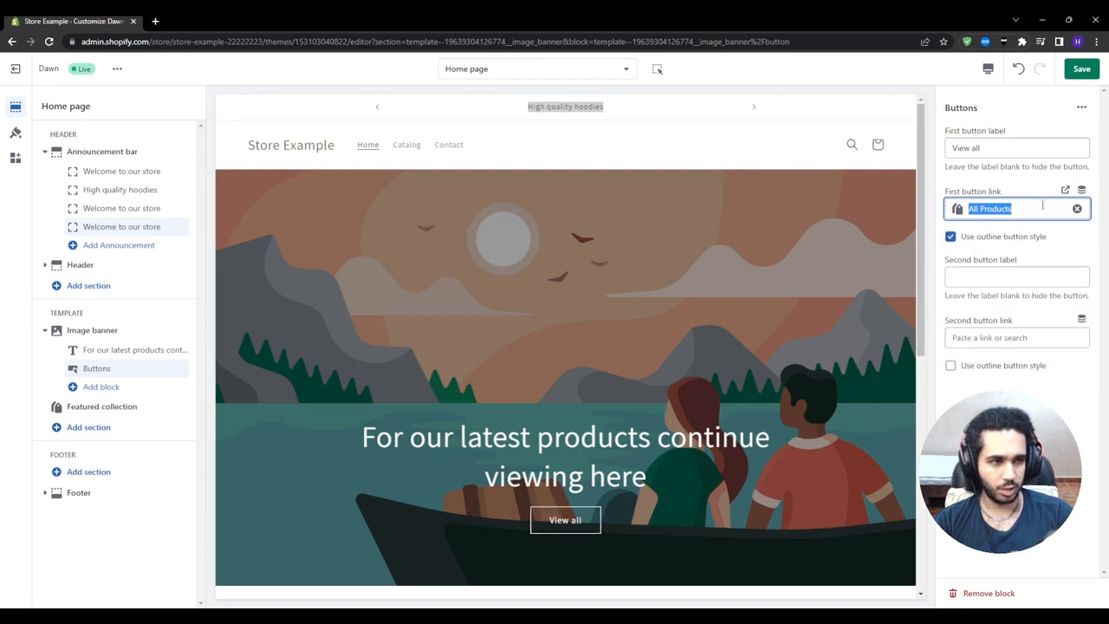
pyautogui.moveTo(1025, 208); pyautogui.dragTo(982, 213)
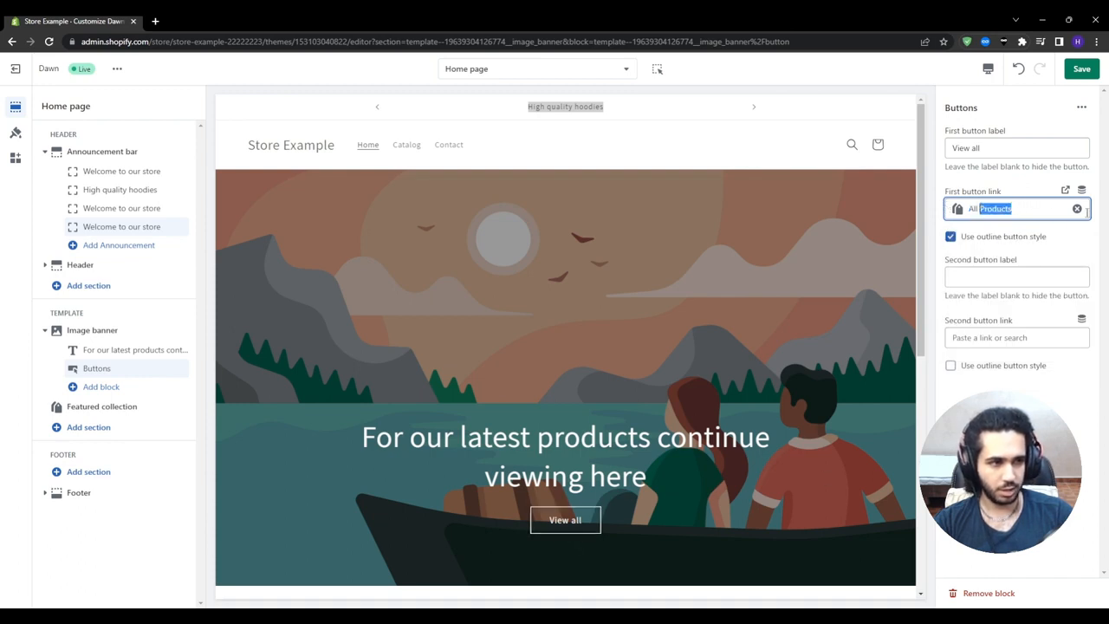
pyautogui.click(1077, 209)
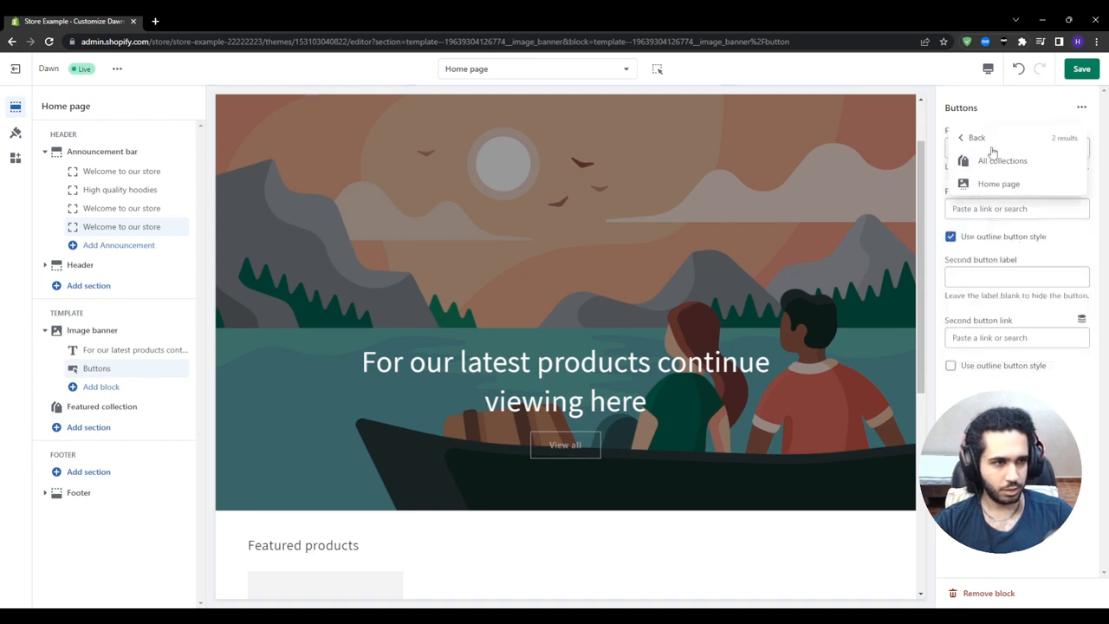
pyautogui.click(998, 162)
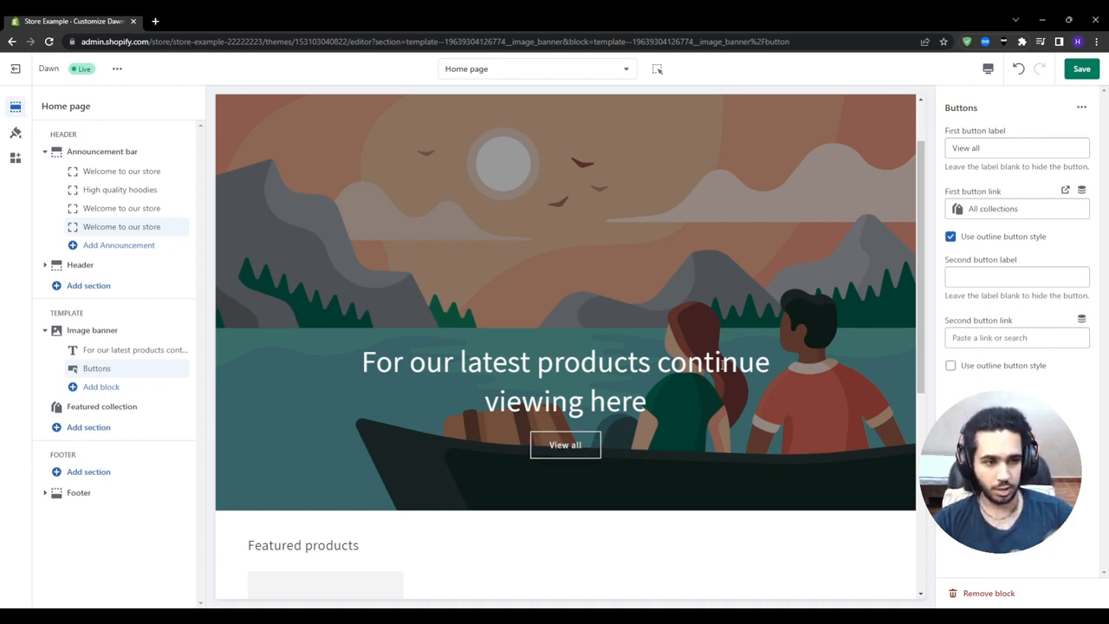
# Label the image banner's second button "Shop all" and link it to All products.
pyautogui.click(992, 278)
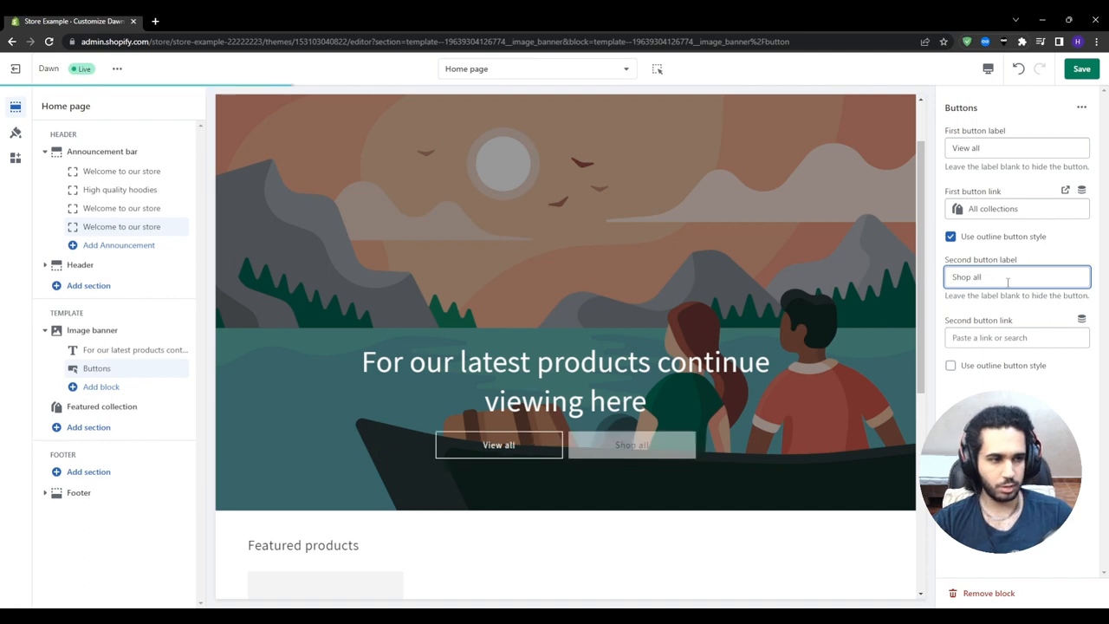
pyautogui.click(1006, 413)
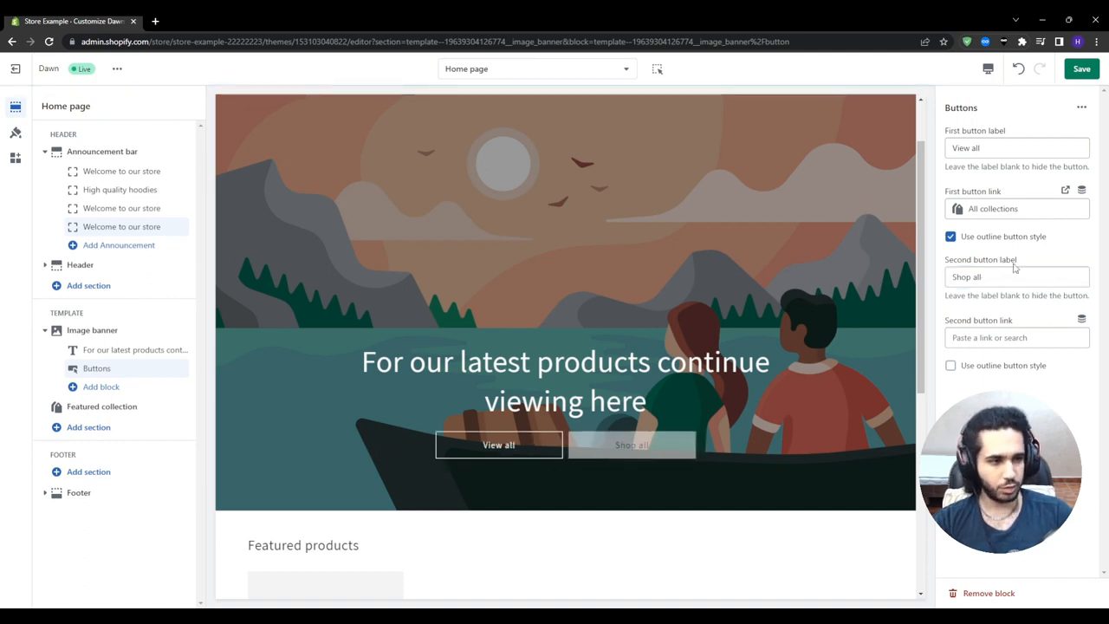
pyautogui.click(1009, 337)
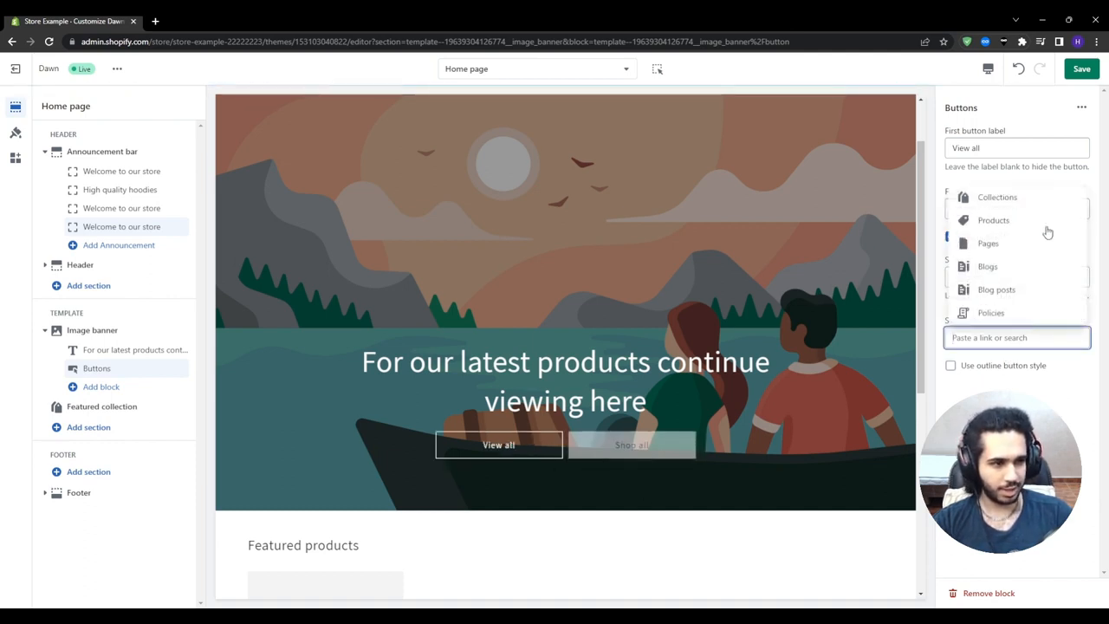
pyautogui.click(987, 220)
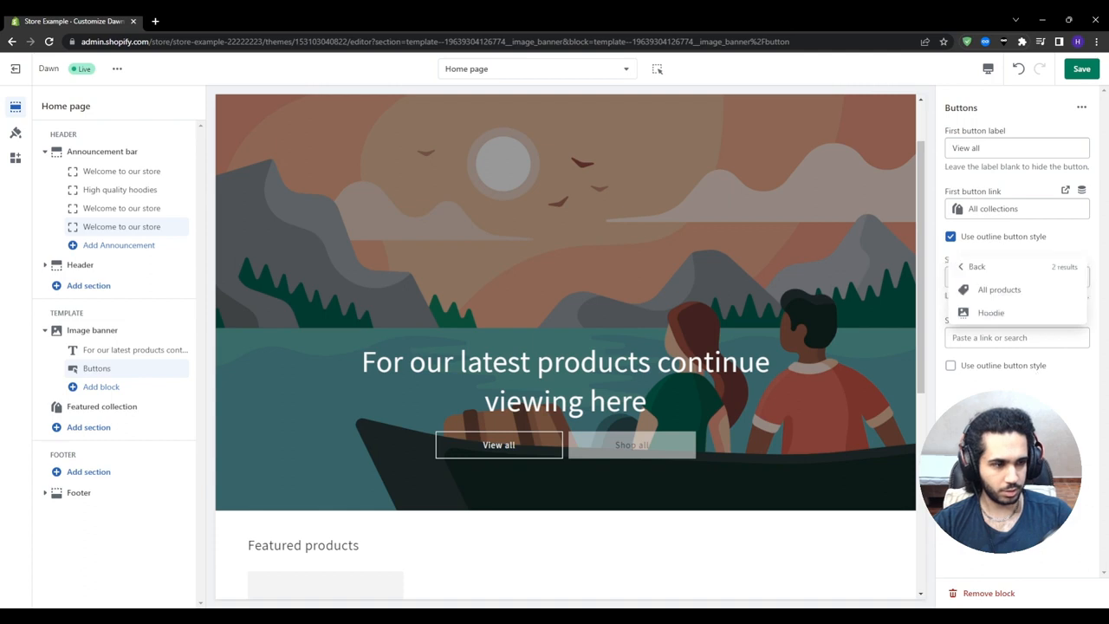
pyautogui.click(1005, 293)
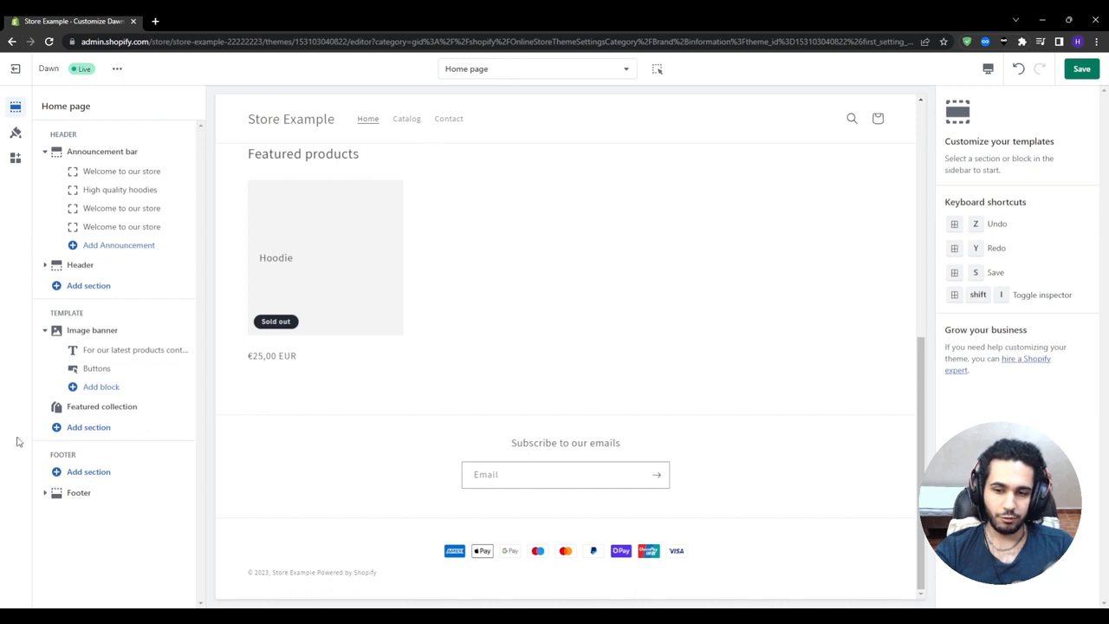
# Add a Custom Liquid section to the footer and look over the home page preview.
pyautogui.click(55, 475)
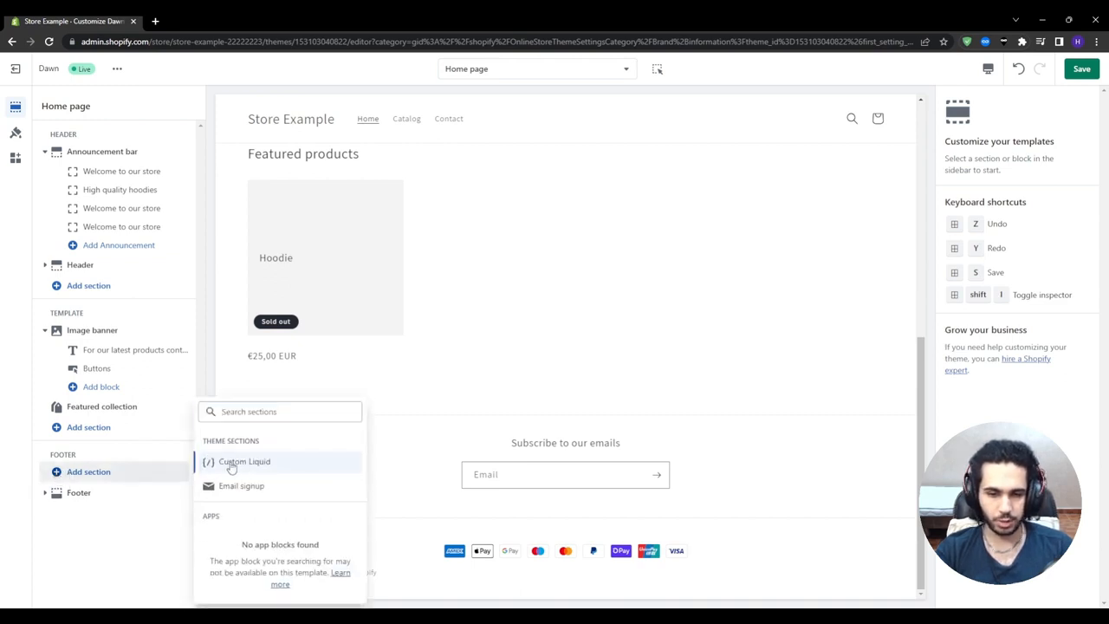
pyautogui.click(232, 465)
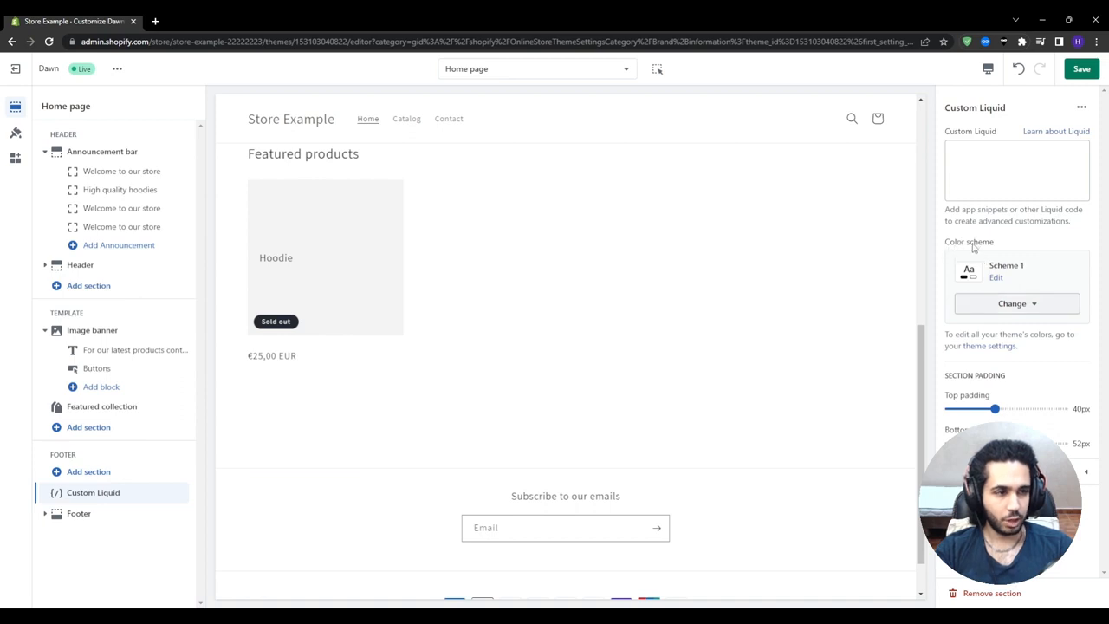
pyautogui.scroll(2, 535, 372)
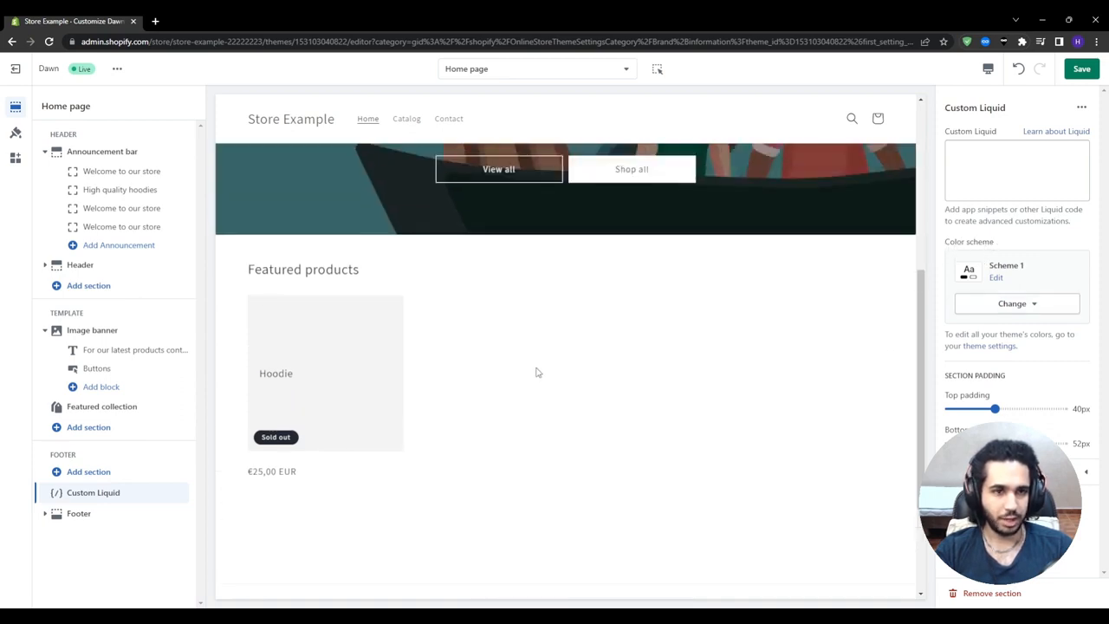
pyautogui.scroll(4, 536, 372)
pyautogui.scroll(-1, 567, 372)
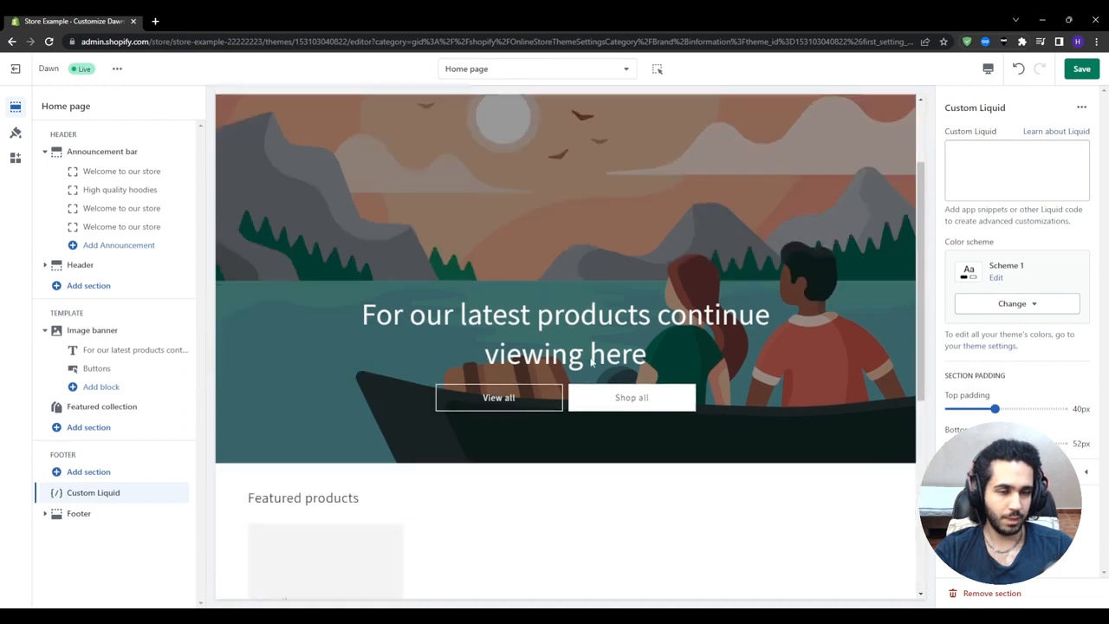
pyautogui.scroll(-2, 592, 362)
pyautogui.scroll(1, 698, 391)
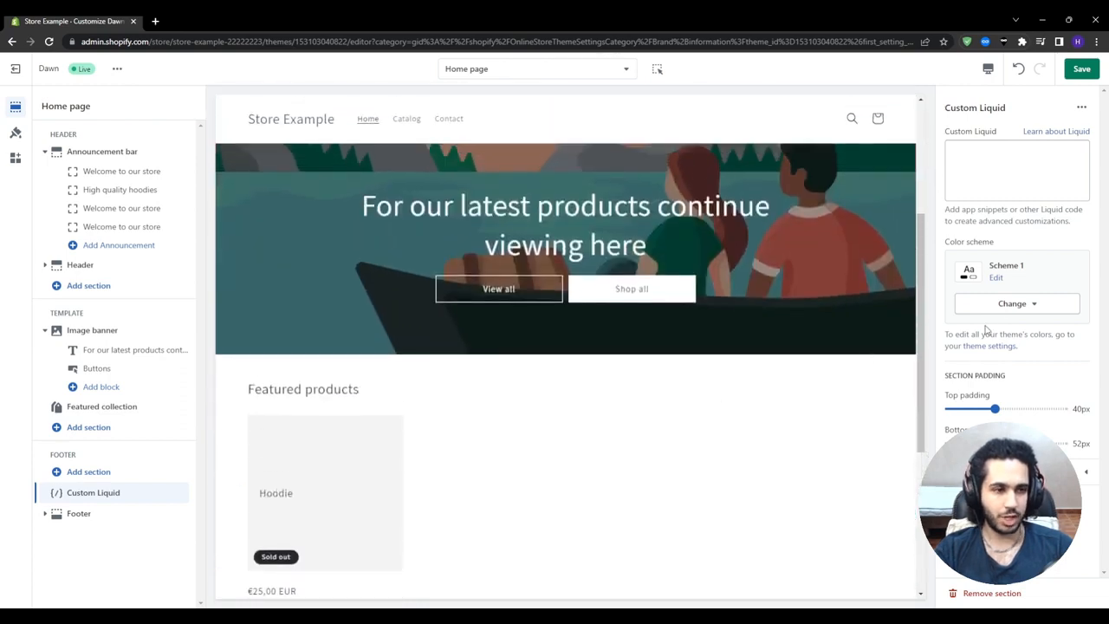
# Try Scheme 5 as the Custom Liquid section's color scheme and check it in the page preview.
pyautogui.click(1054, 311)
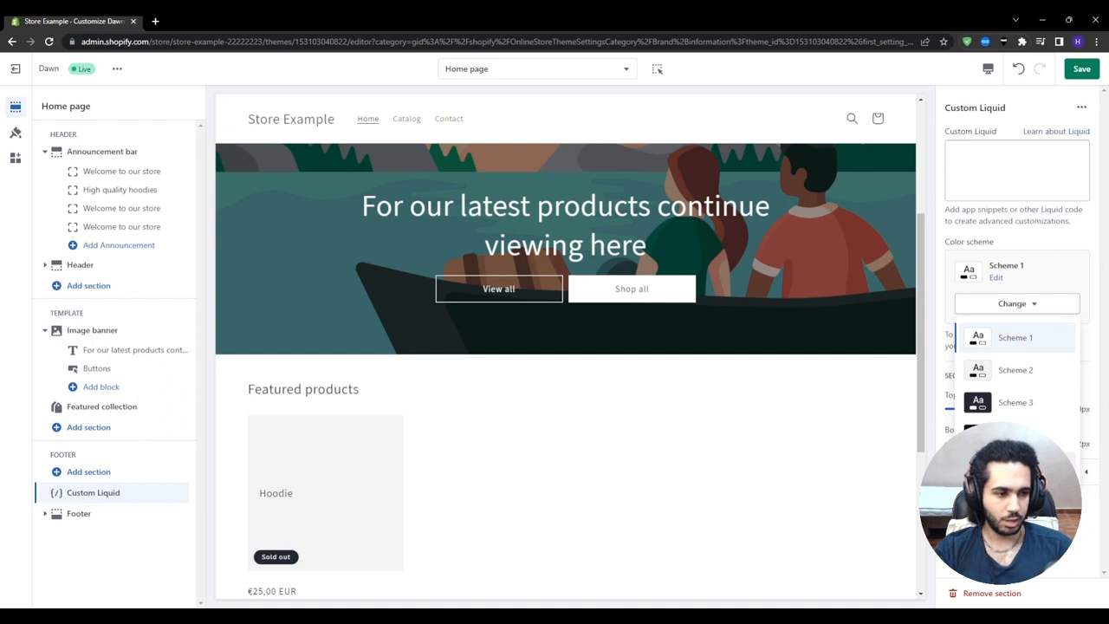
pyautogui.click(1015, 466)
pyautogui.scroll(-5, 463, 454)
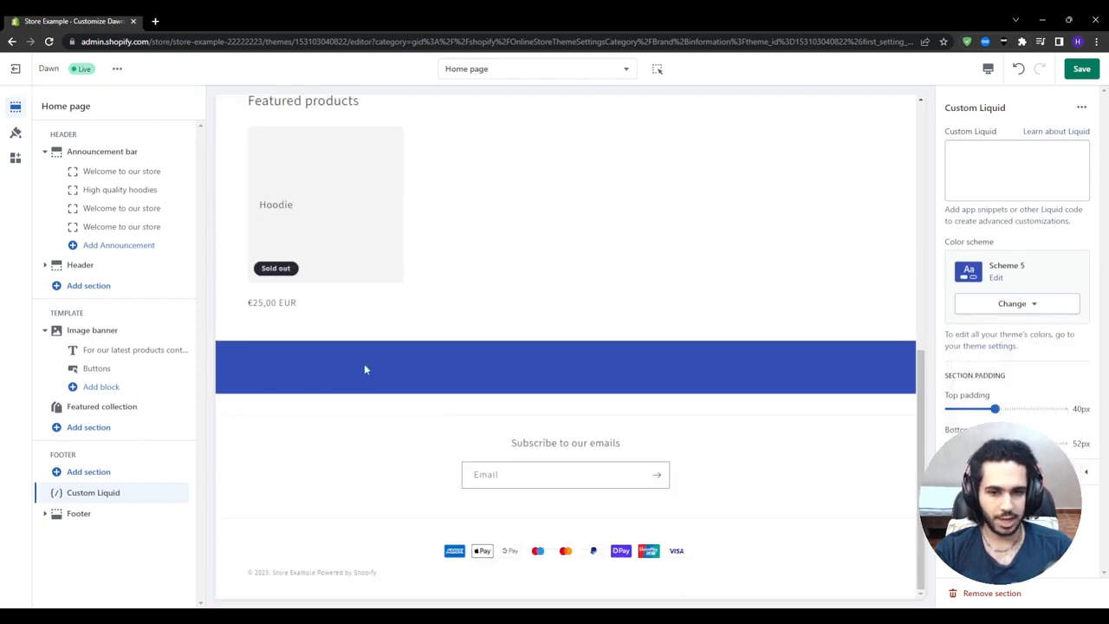
pyautogui.scroll(6, 517, 369)
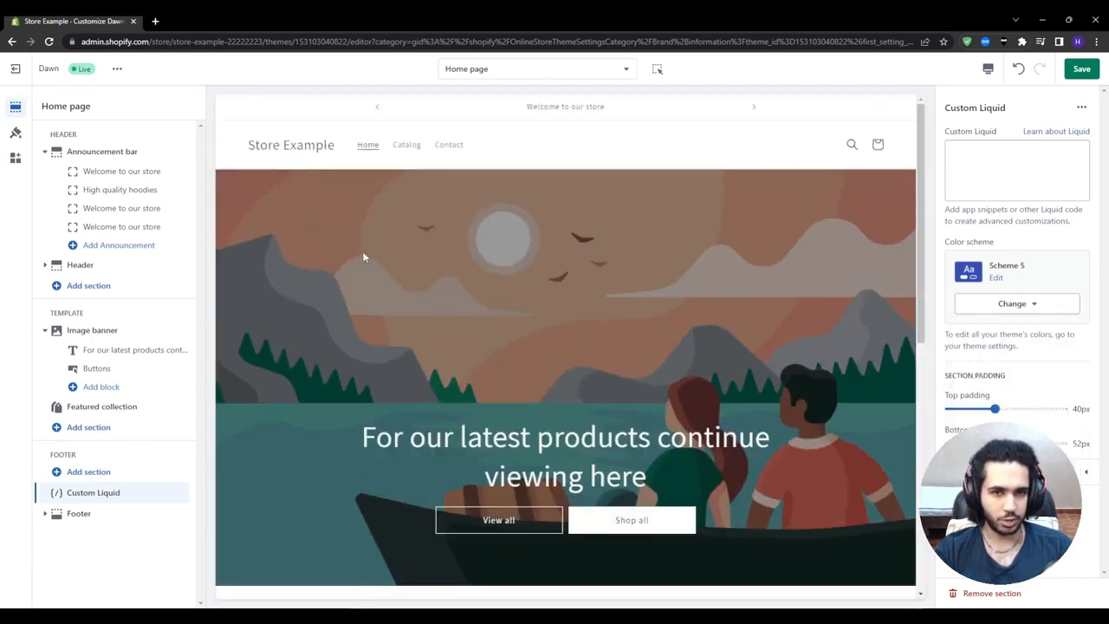
pyautogui.scroll(-4, 419, 378)
pyautogui.scroll(-2, 418, 379)
# Set the Custom Liquid section to color Scheme 3 with 84 px top padding and 88 px bottom padding.
pyautogui.click(1042, 304)
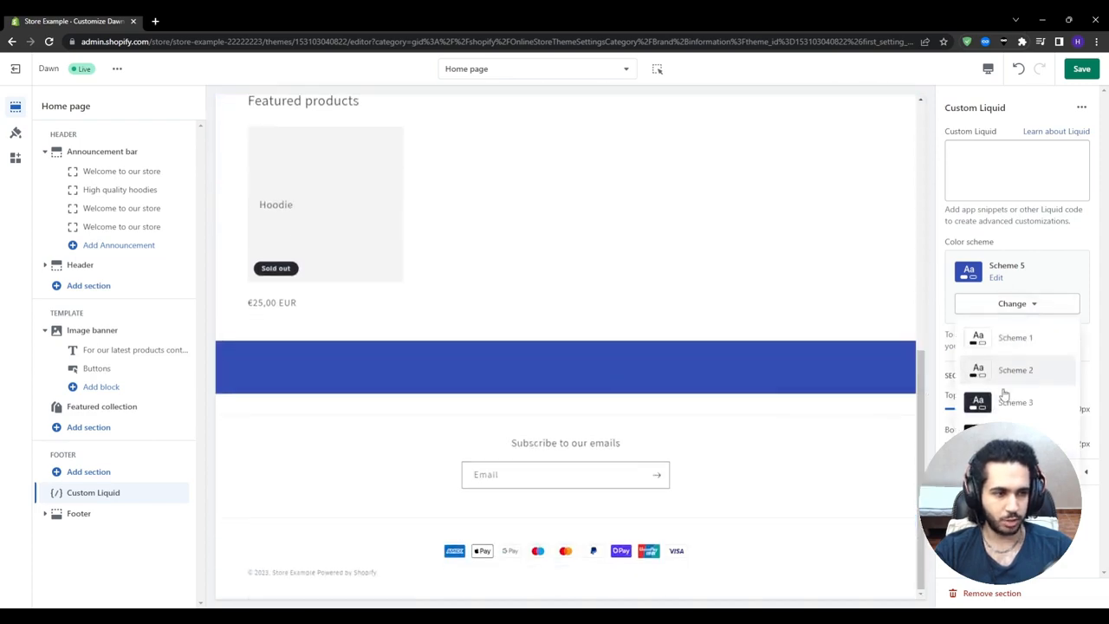
pyautogui.click(1009, 402)
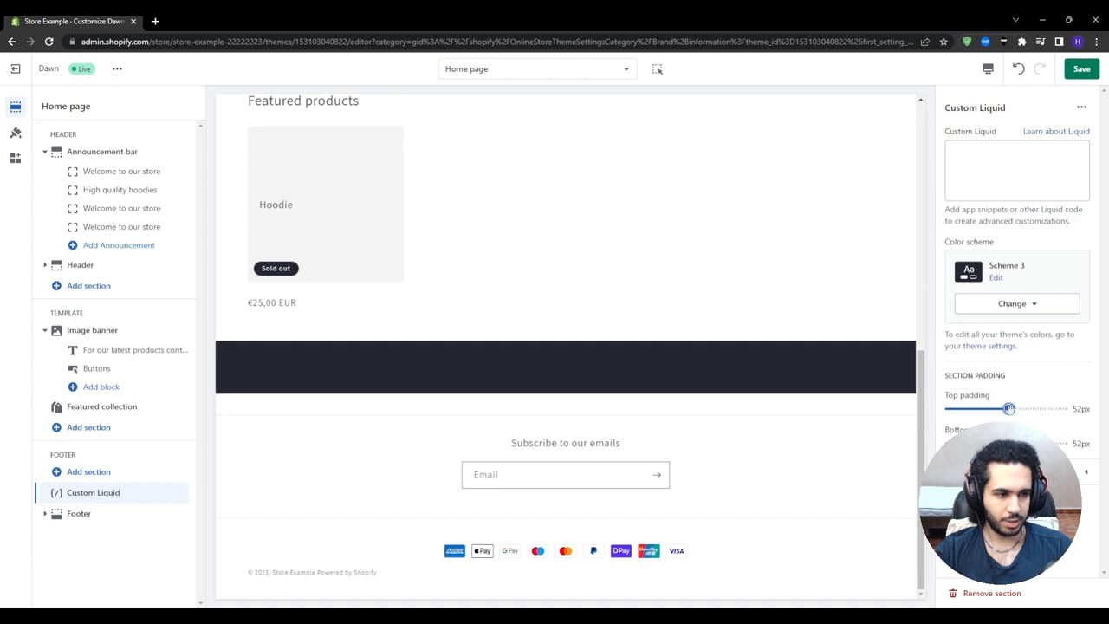
pyautogui.moveTo(1009, 408); pyautogui.dragTo(1044, 408)
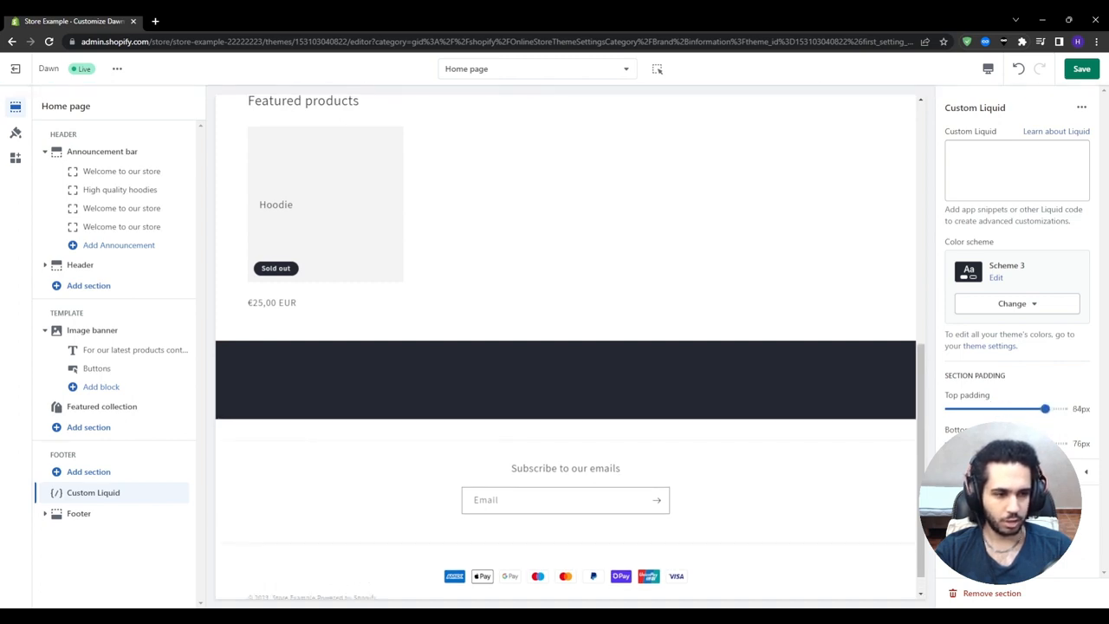
pyautogui.moveTo(1036, 443); pyautogui.dragTo(1049, 443)
# Add an Email signup section to the footer and look over its email form and subheading block.
pyautogui.click(71, 478)
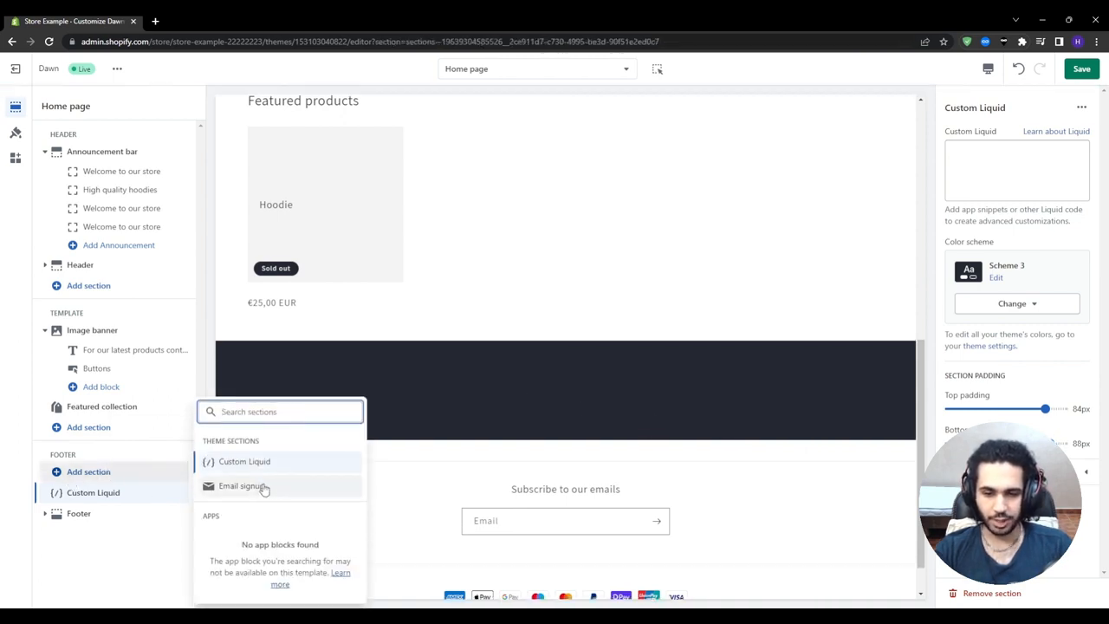
pyautogui.click(264, 487)
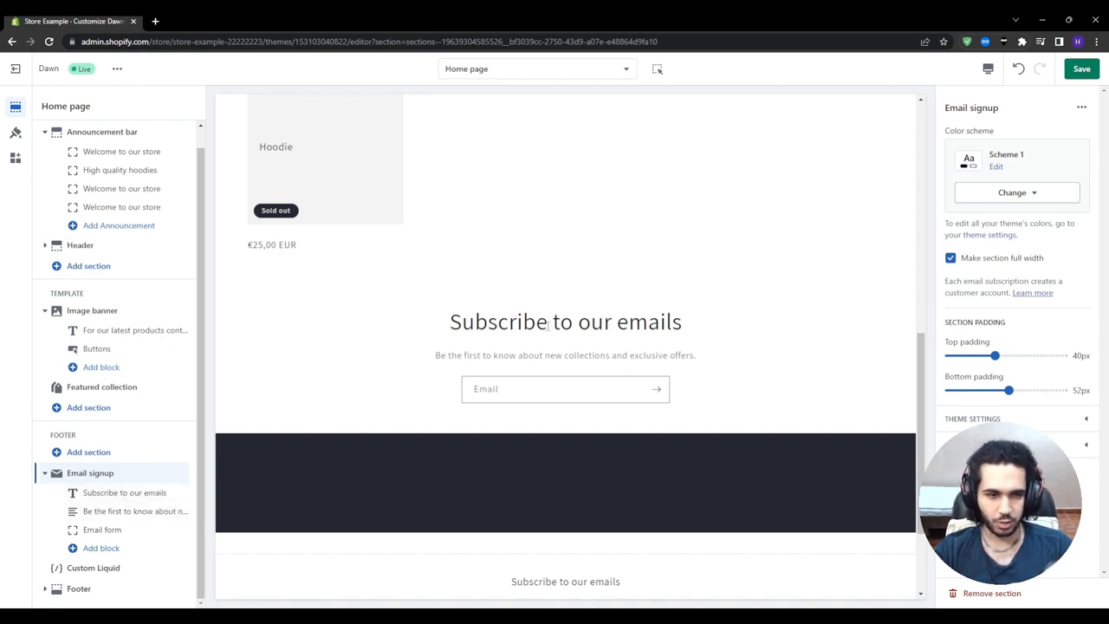
pyautogui.moveTo(435, 355); pyautogui.dragTo(694, 355)
pyautogui.click(486, 388)
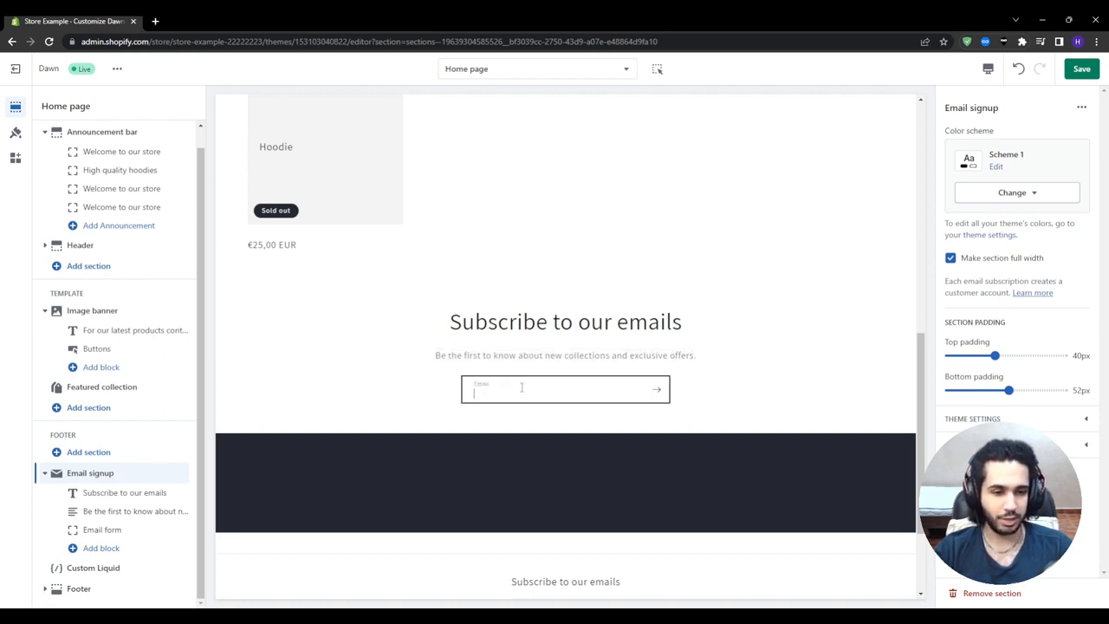
pyautogui.click(574, 327)
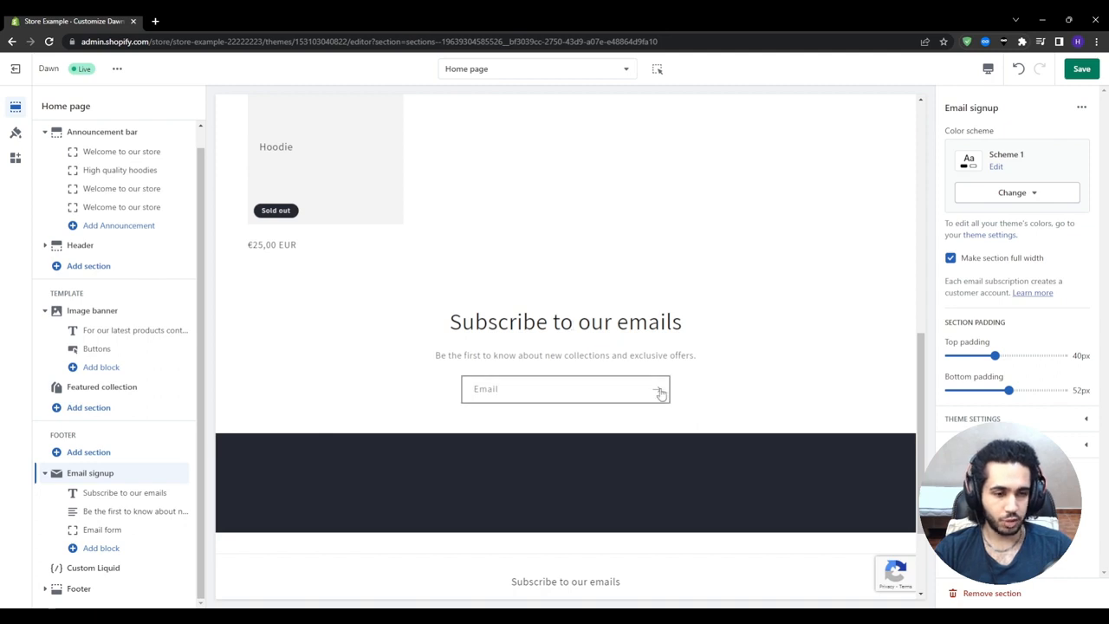
pyautogui.scroll(-1, 661, 393)
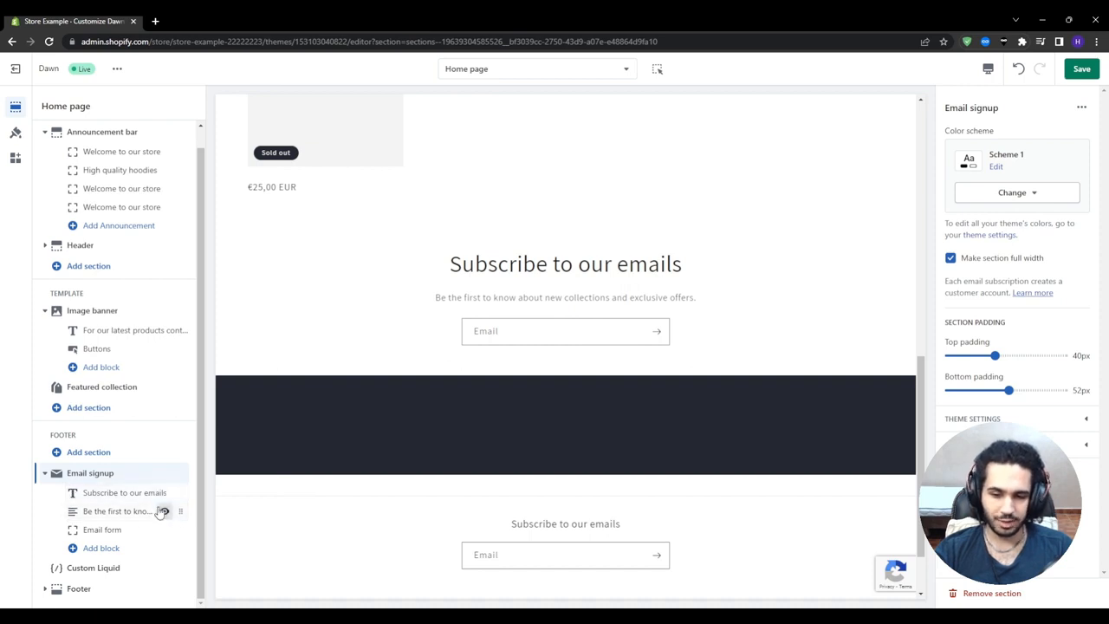
pyautogui.click(94, 511)
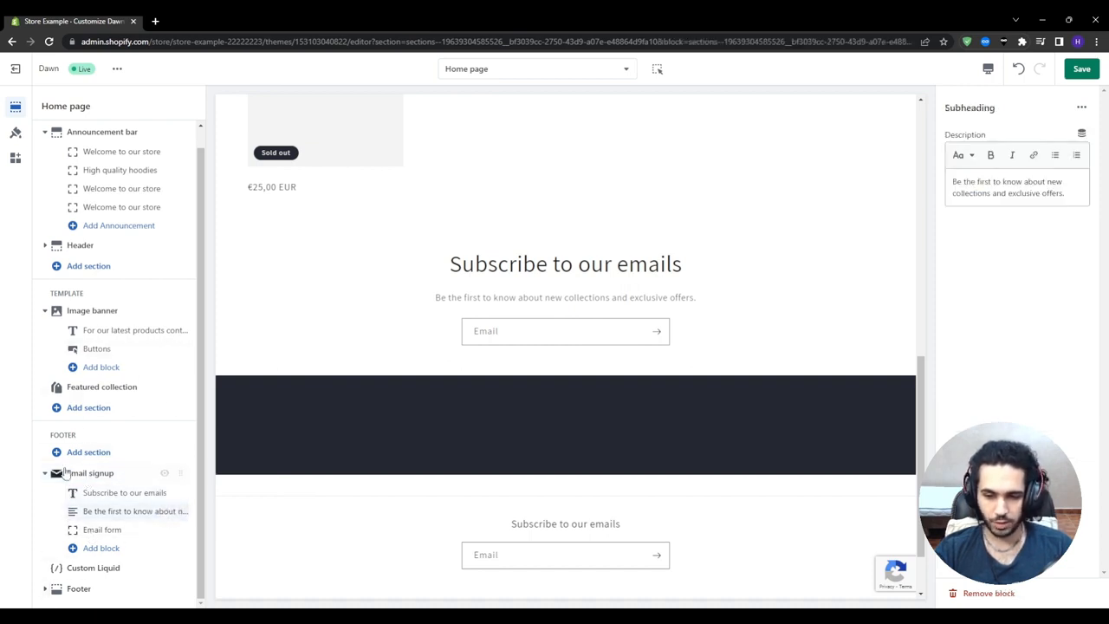
# Add a Menu block to the footer and open the link insertion options for its heading.
pyautogui.click(46, 590)
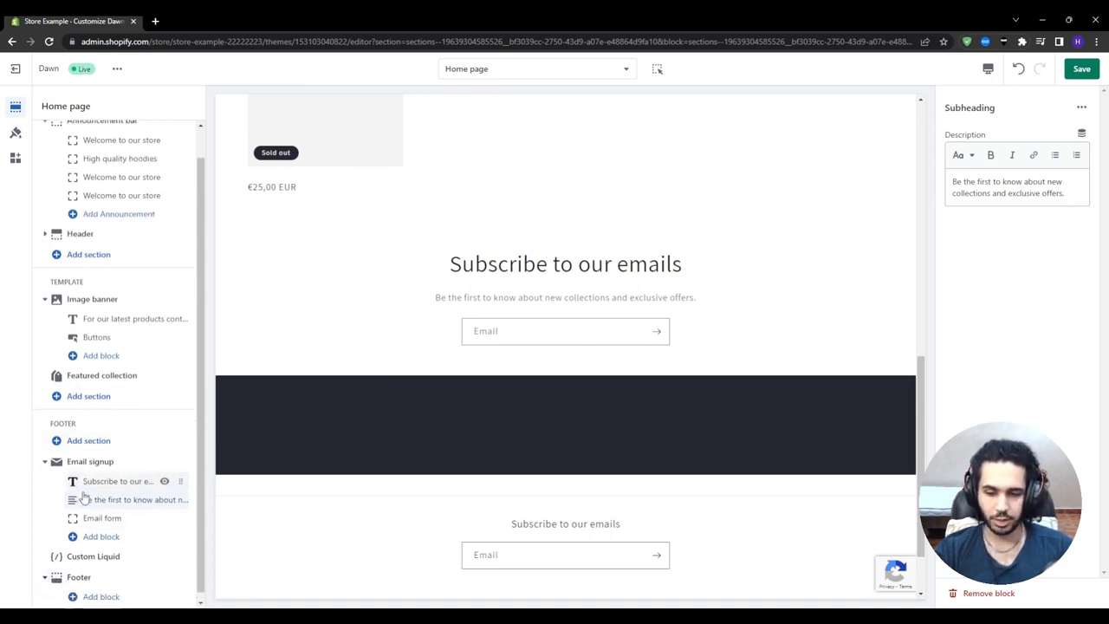
pyautogui.click(73, 590)
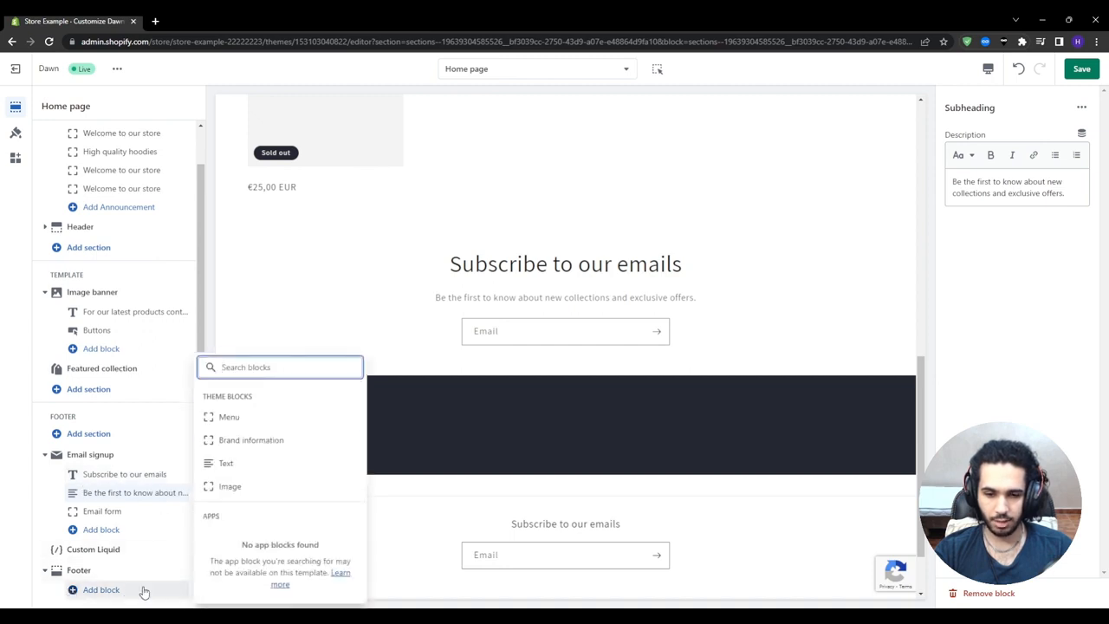
pyautogui.click(229, 416)
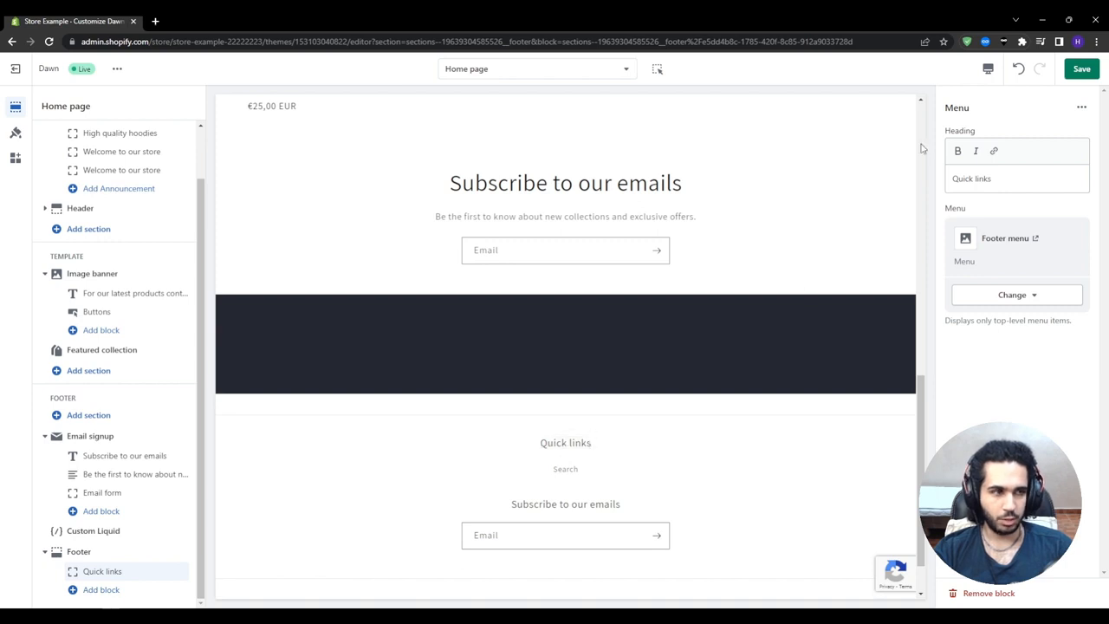
pyautogui.click(995, 151)
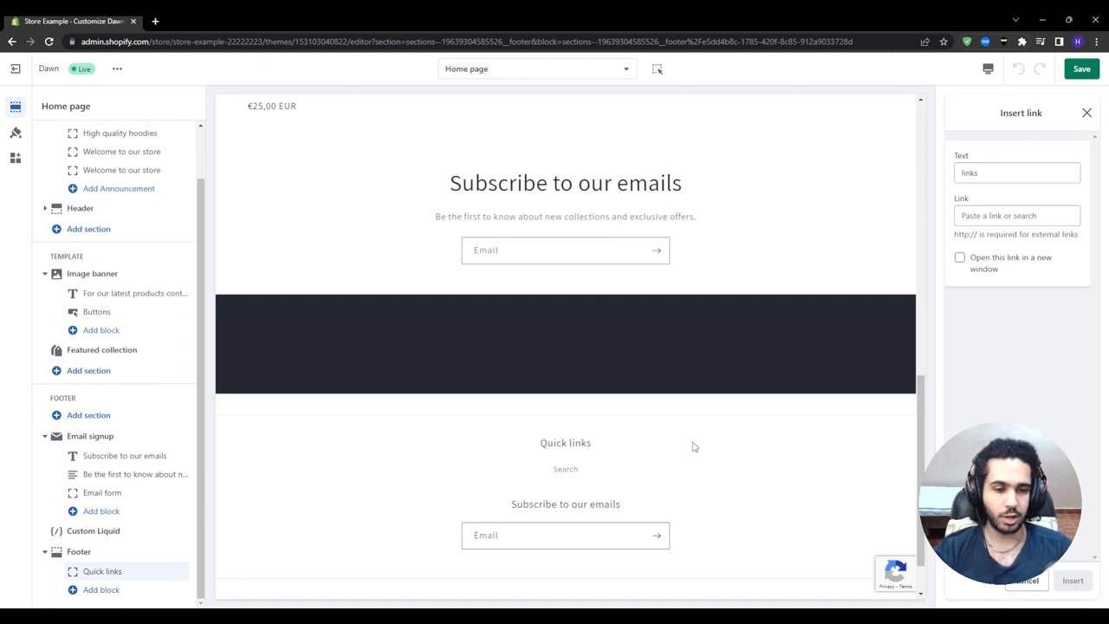
pyautogui.scroll(-2, 692, 447)
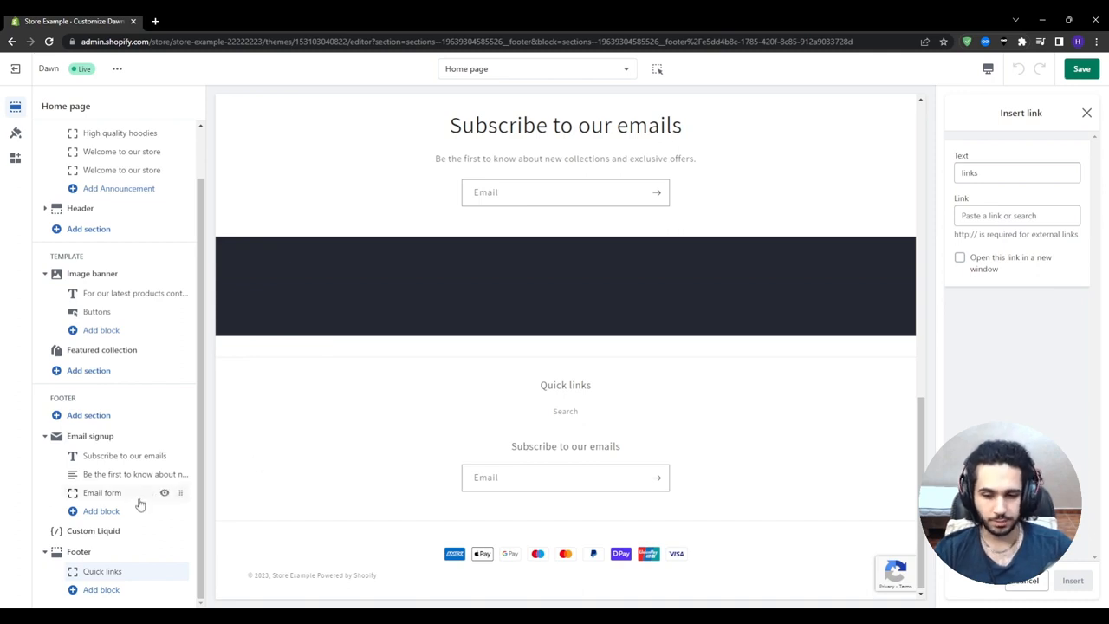
# Add an Image block and a Brand information block to the footer.
pyautogui.click(145, 593)
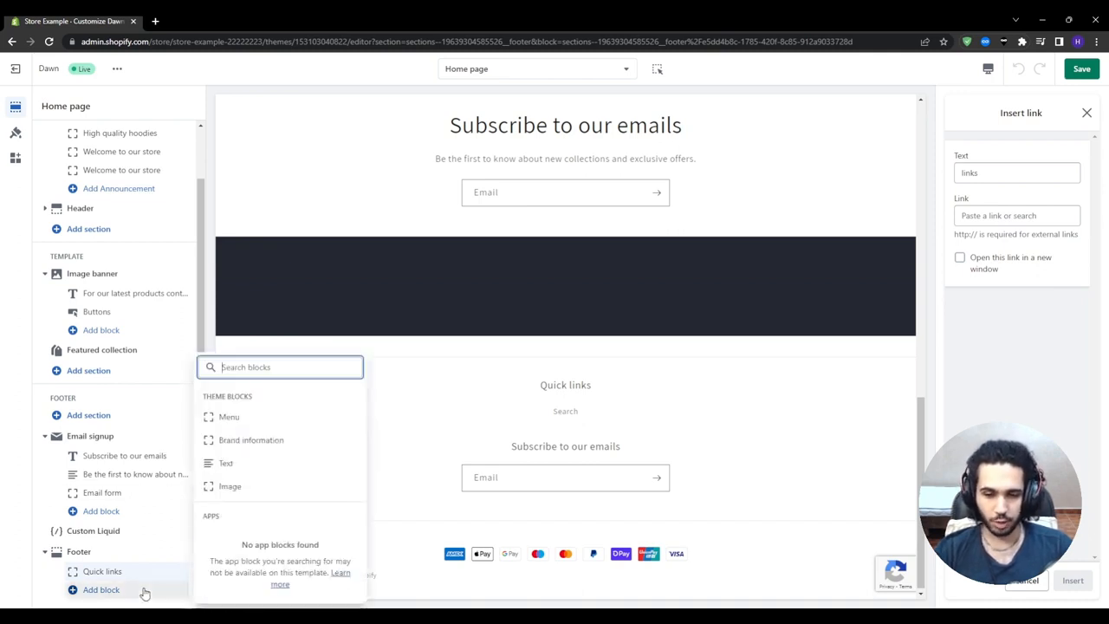
pyautogui.click(229, 487)
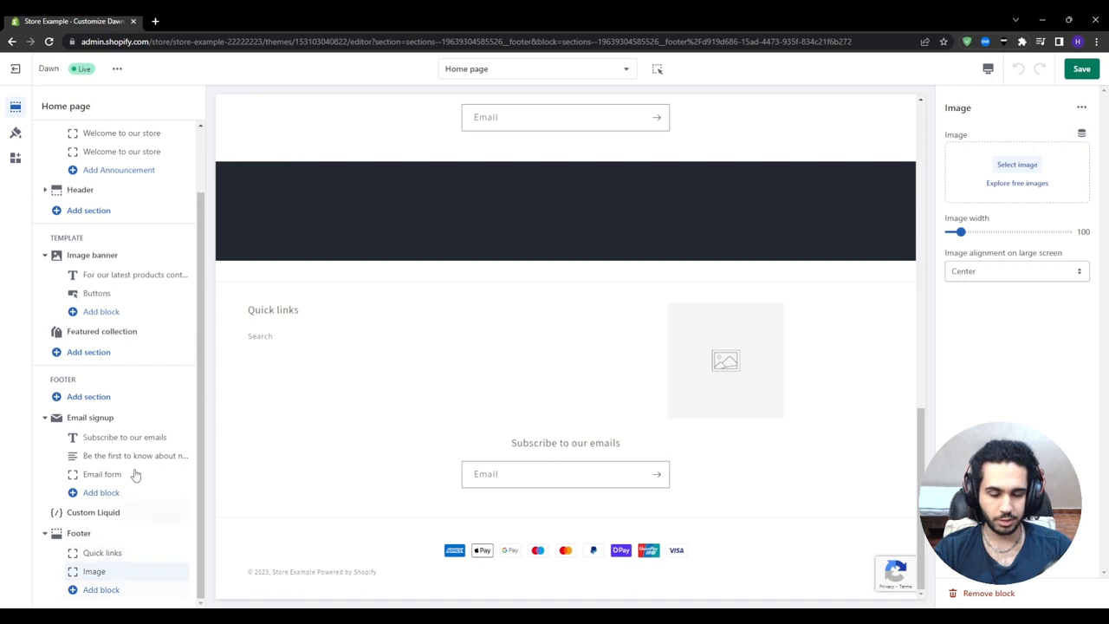
pyautogui.click(161, 591)
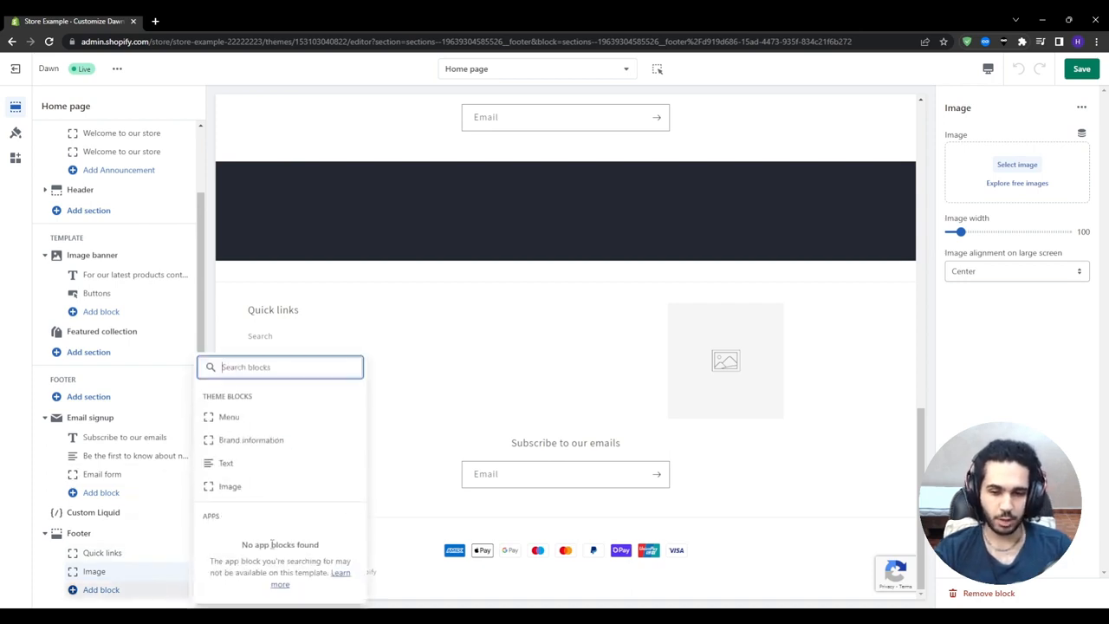
pyautogui.click(288, 445)
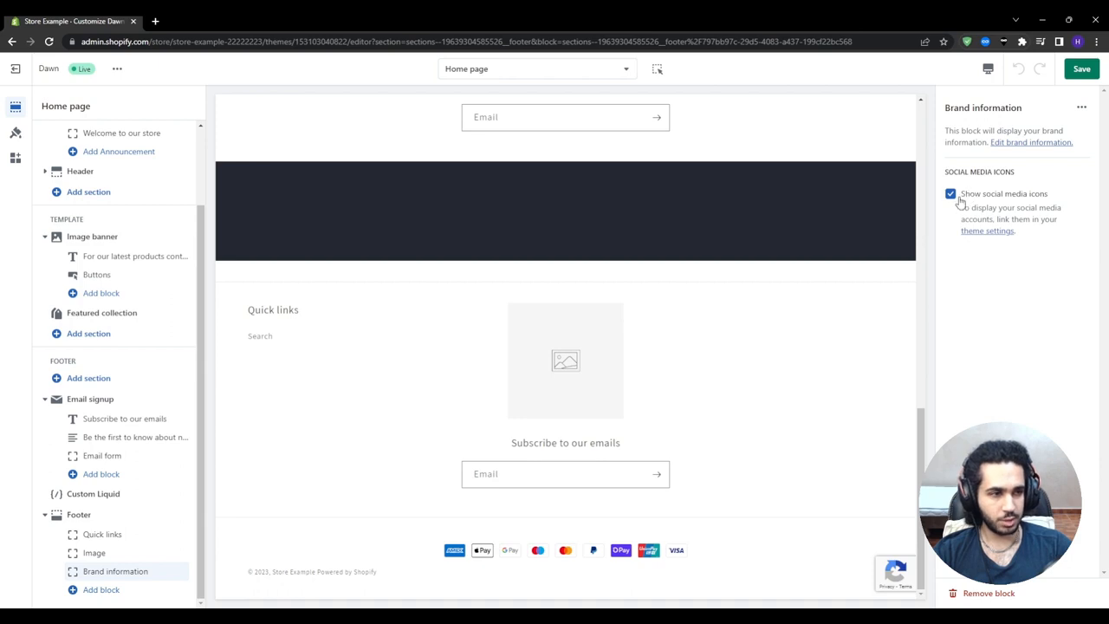
# Open the theme settings from the Brand information block and look over the logo options, color schemes and remaining setting categories.
pyautogui.click(1037, 144)
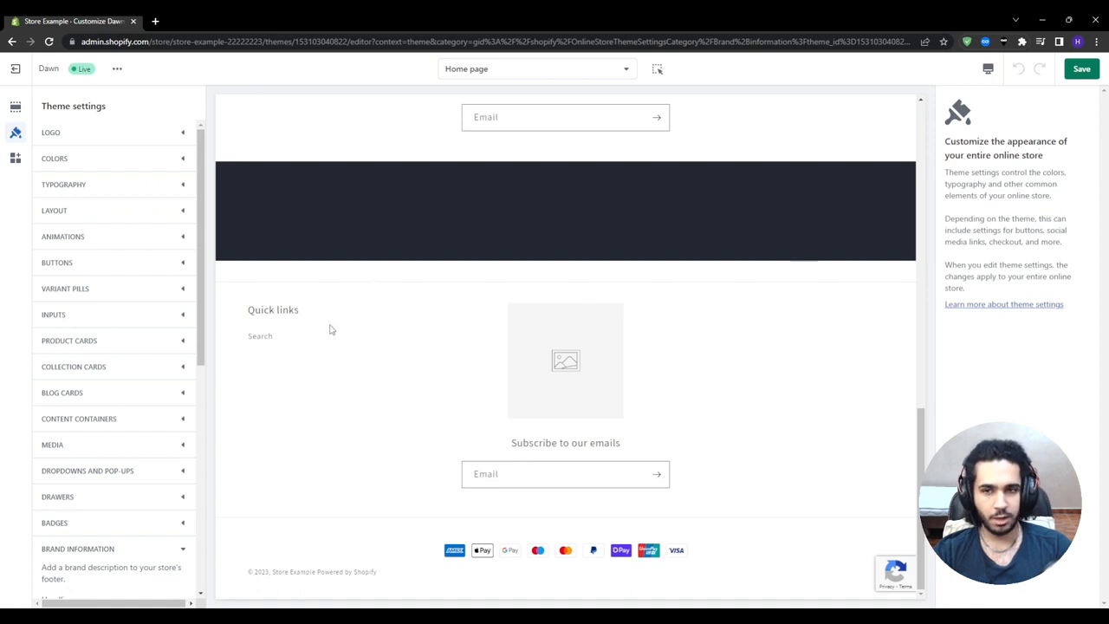
pyautogui.click(115, 139)
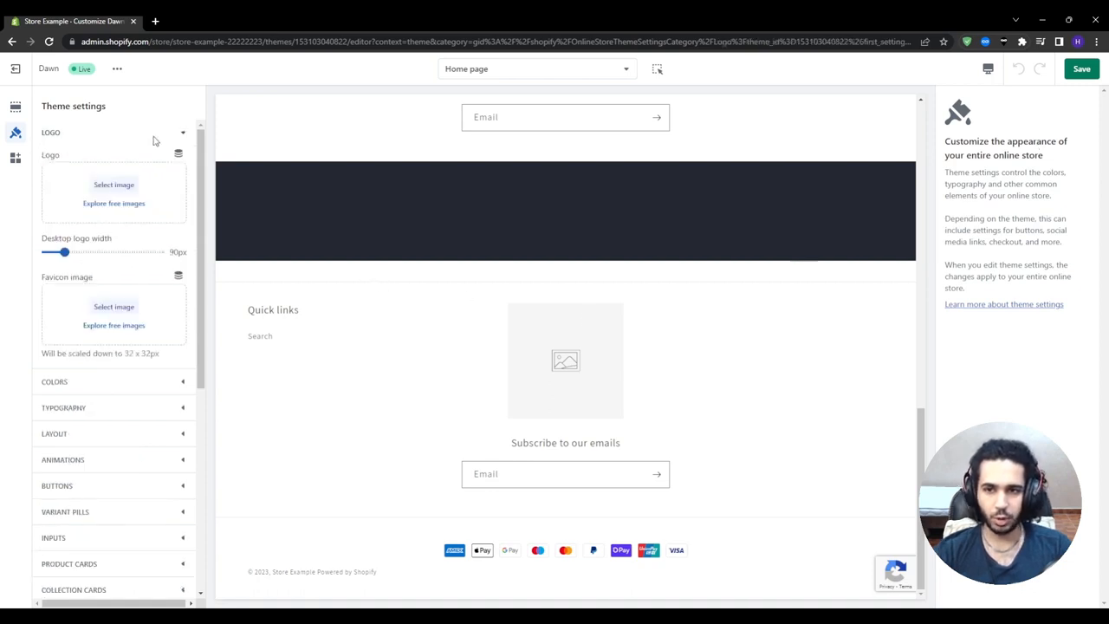
pyautogui.click(53, 162)
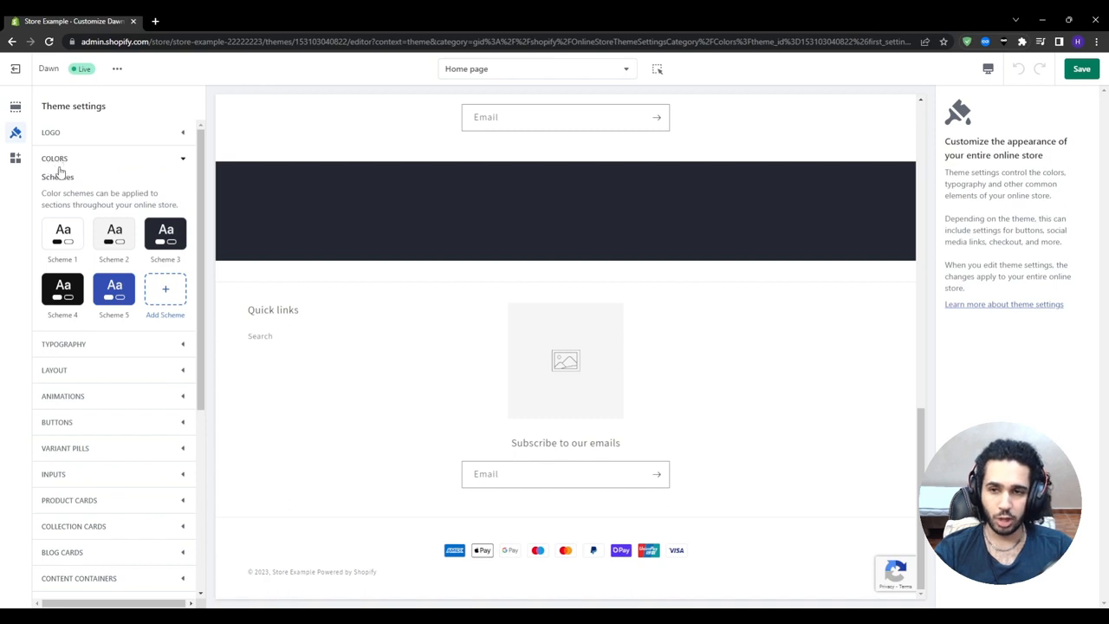
pyautogui.doubleClick(48, 178)
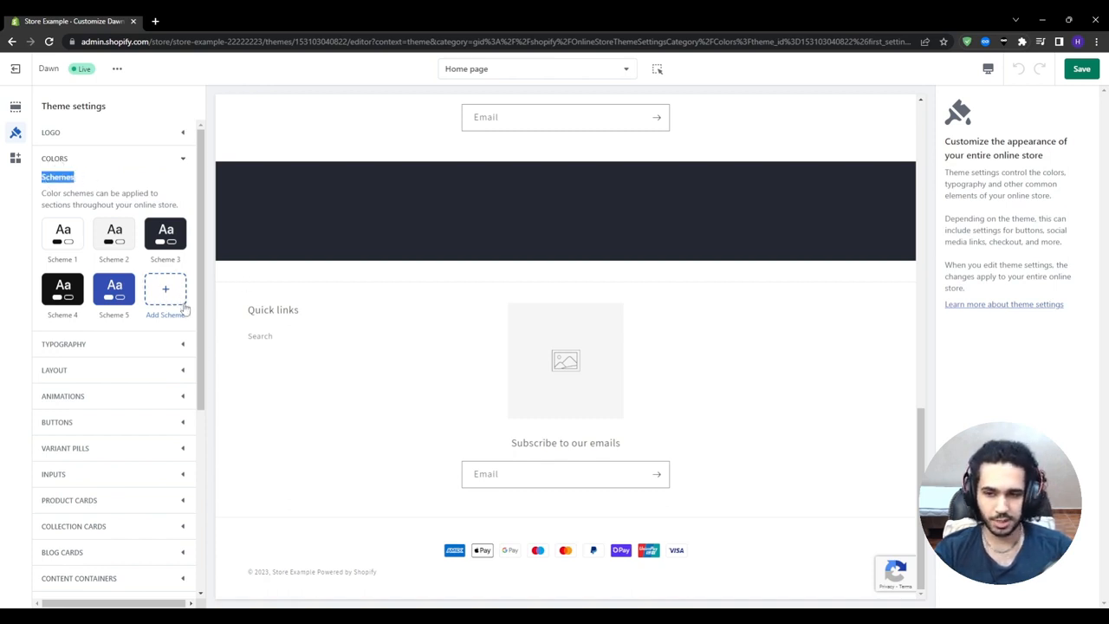
pyautogui.scroll(-1, 149, 295)
pyautogui.scroll(-3, 149, 294)
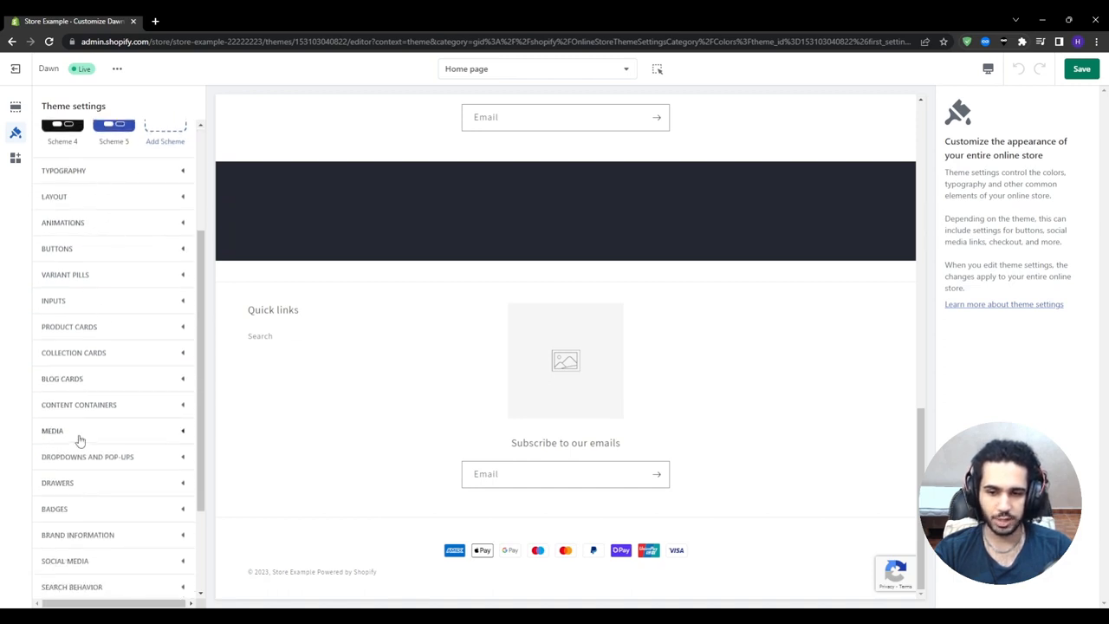
pyautogui.scroll(-3, 99, 438)
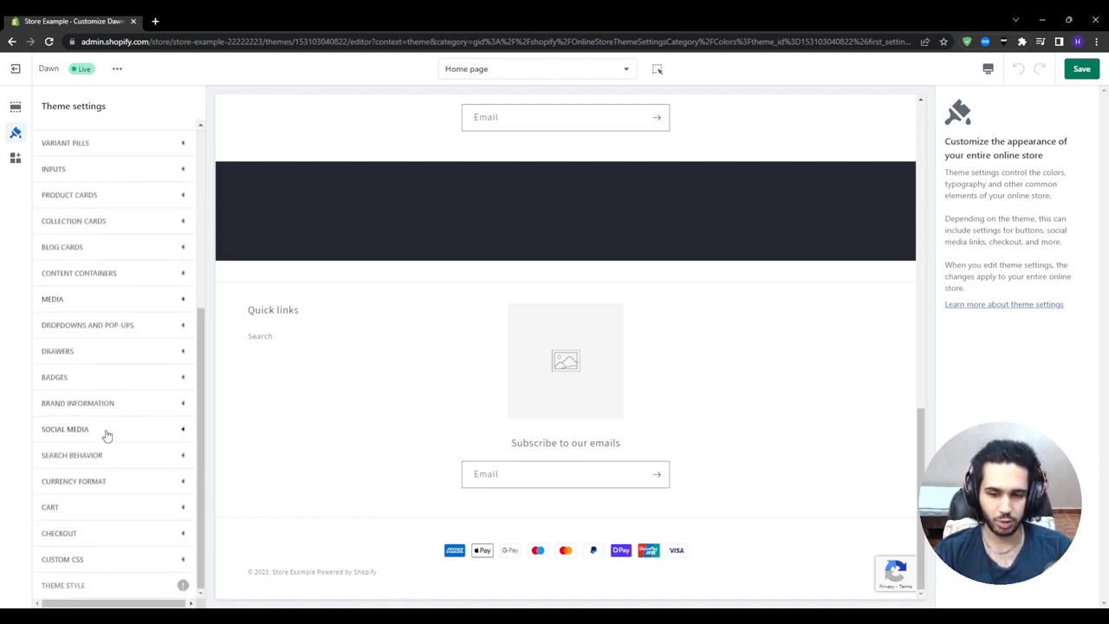